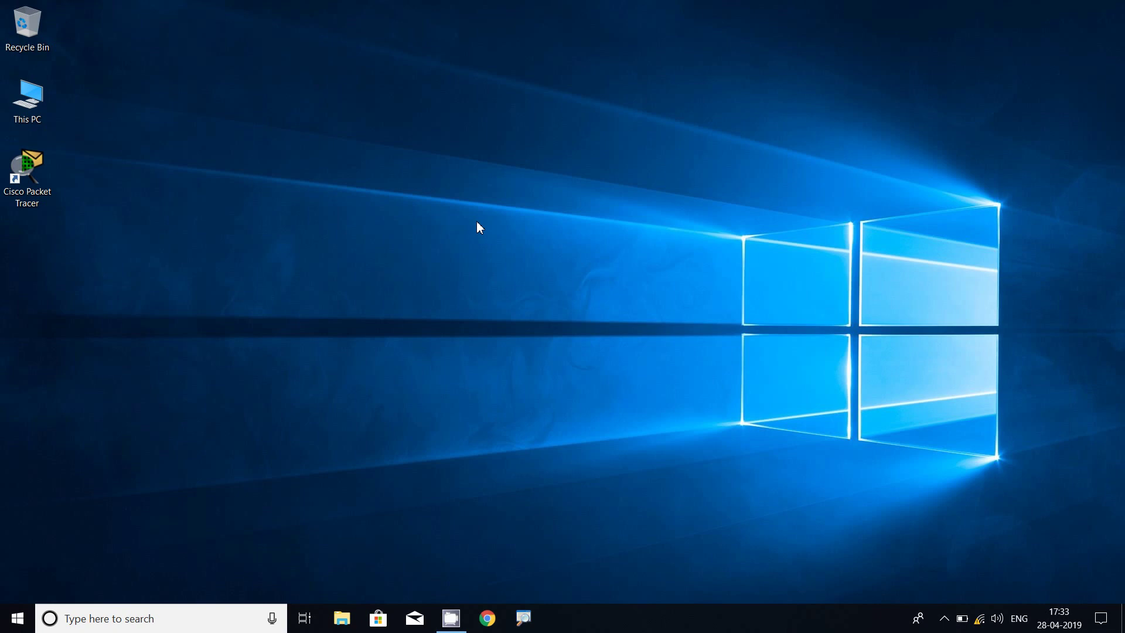
# Step: Run ncpa.cpl to open the Network Connections window
pyautogui.press('super+r')
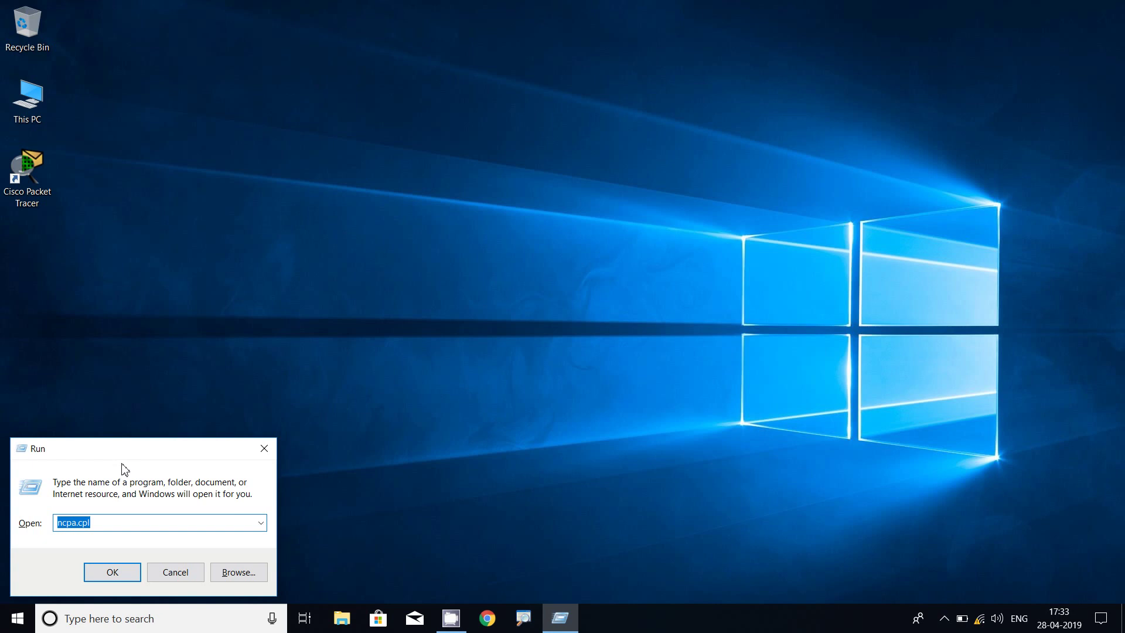
pyautogui.press('BackSpace')
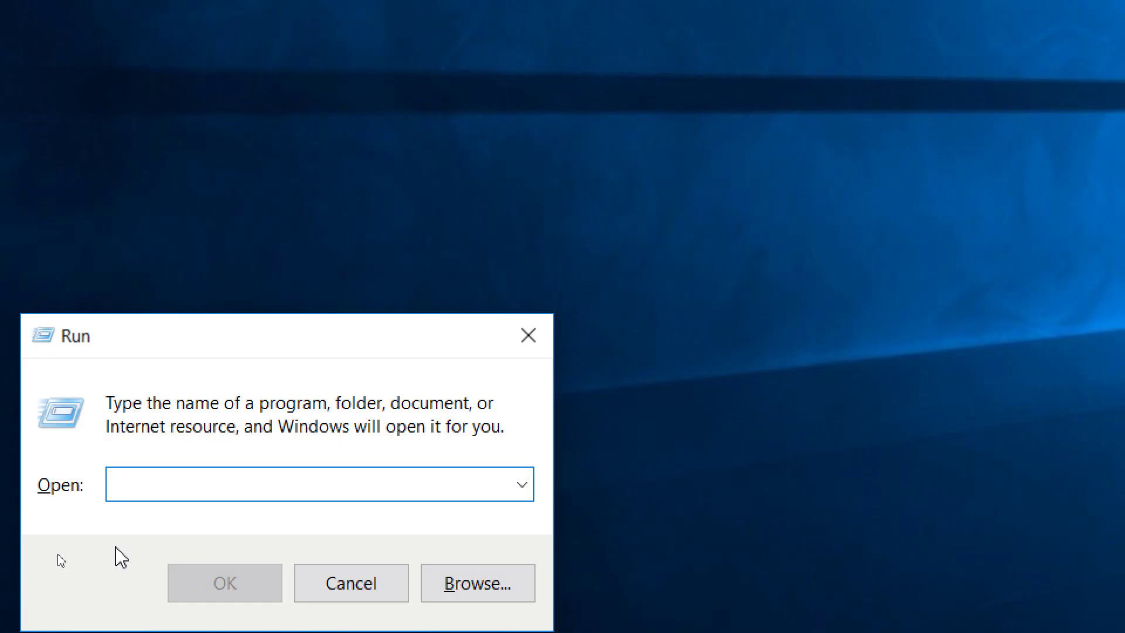
pyautogui.write('ncp')
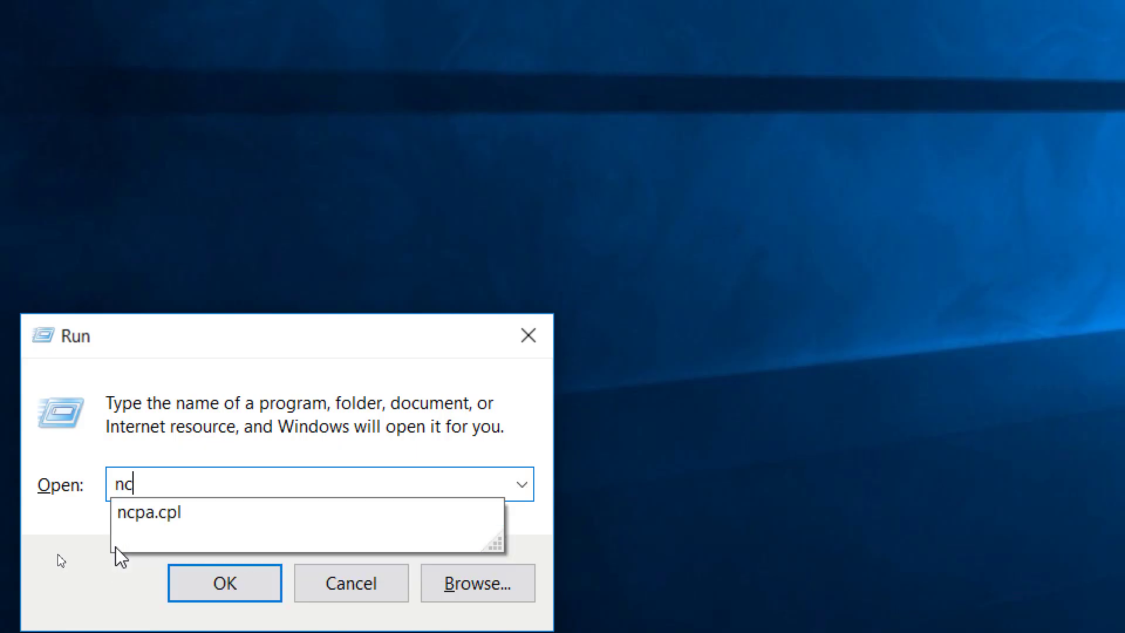
pyautogui.write('a.cpl')
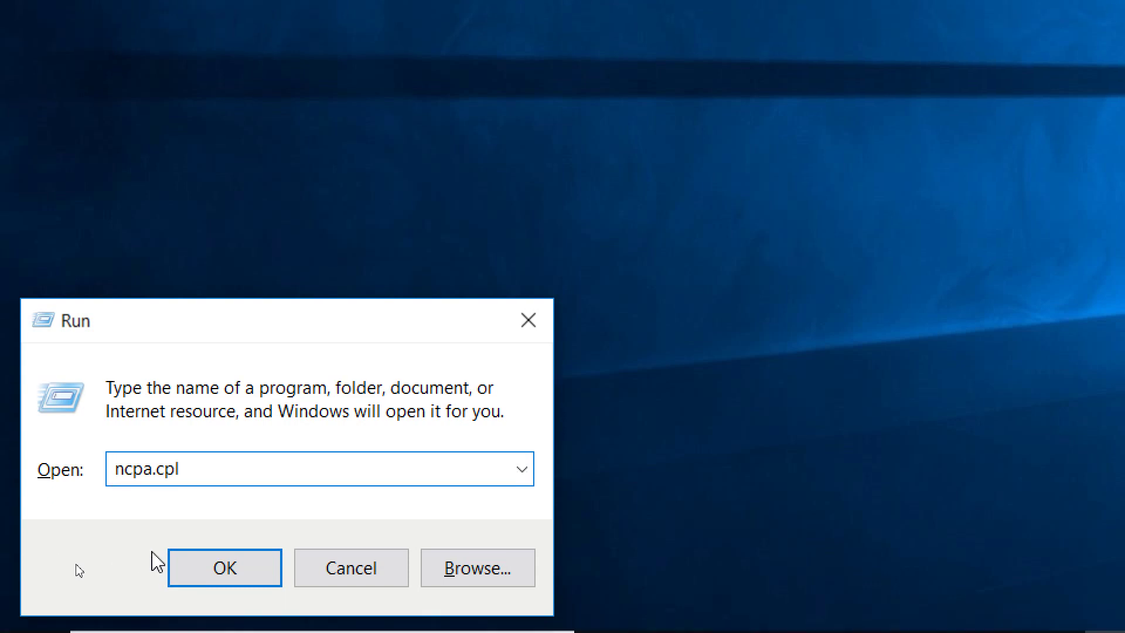
pyautogui.click(180, 563)
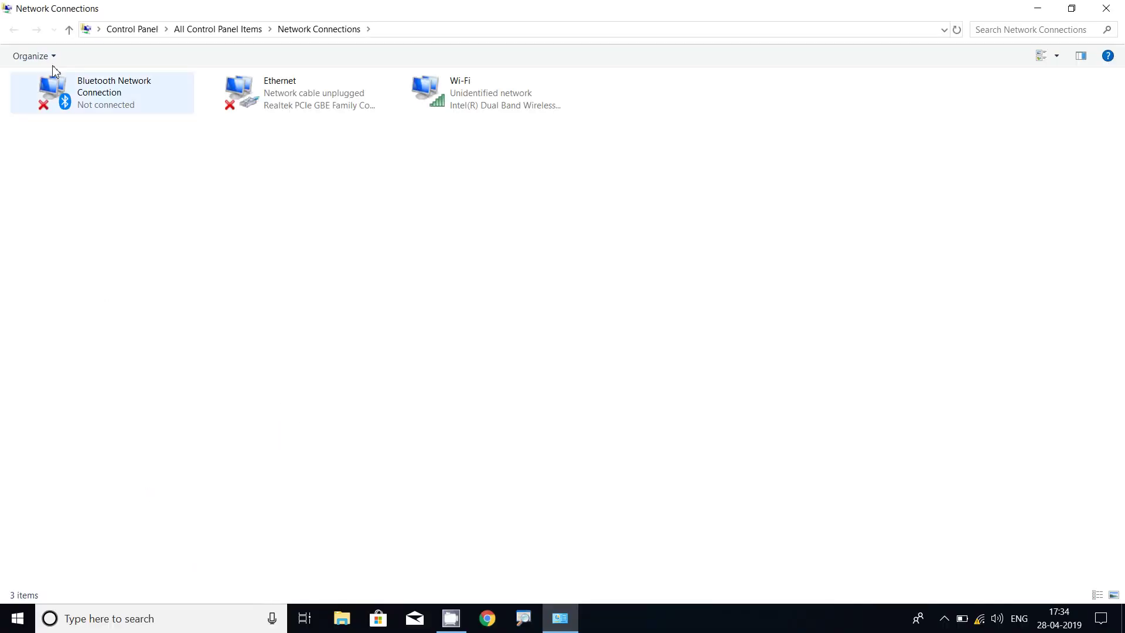
pyautogui.press('alt')
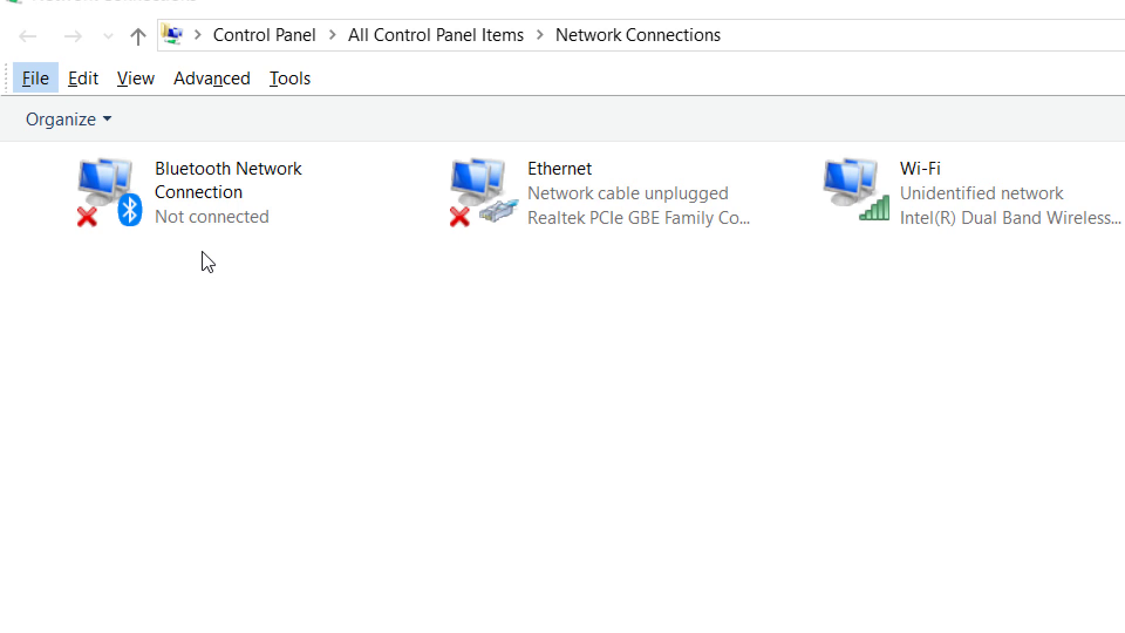
pyautogui.press('Escape')
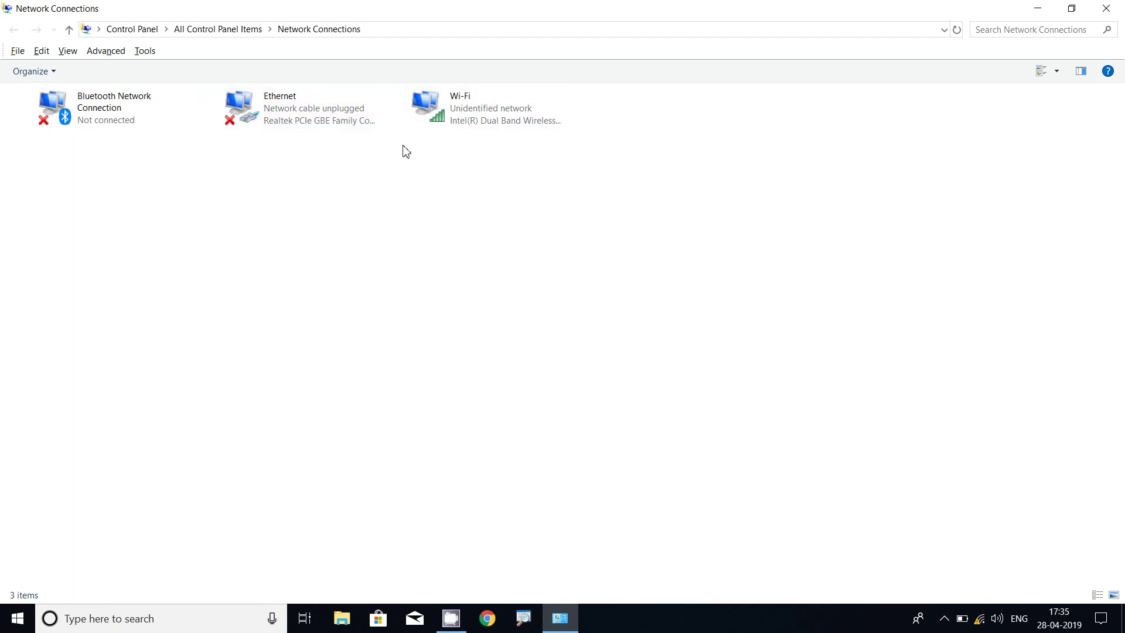
# Step: Open the Internet Protocol Version 4 (TCP/IPv4) properties of the Wi-Fi adapter
pyautogui.click(444, 126)
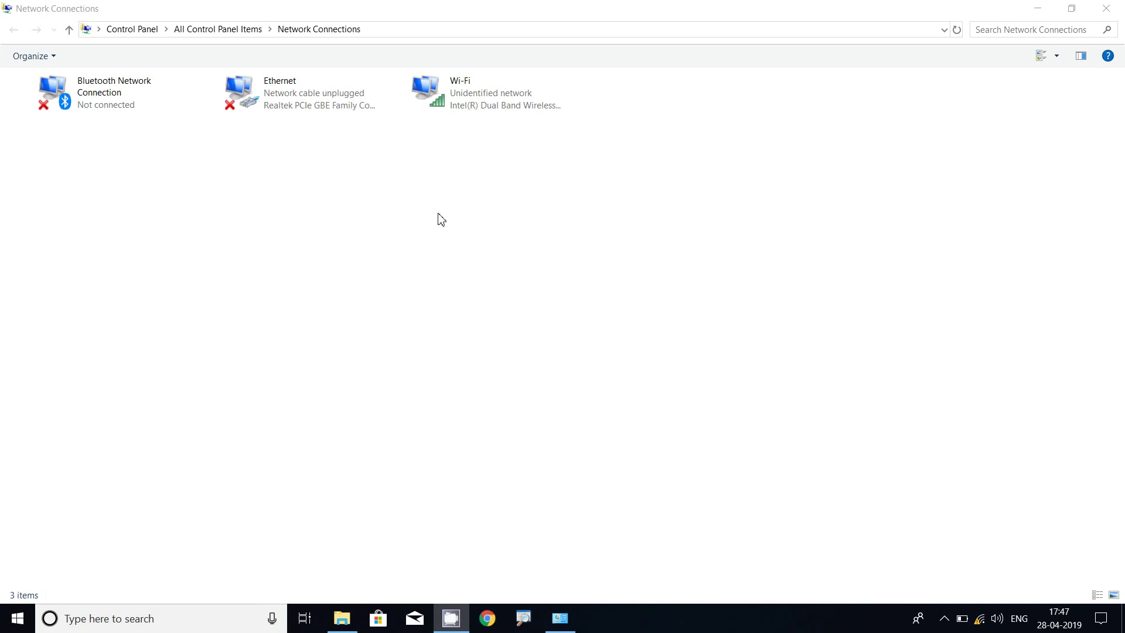
pyautogui.click(440, 105)
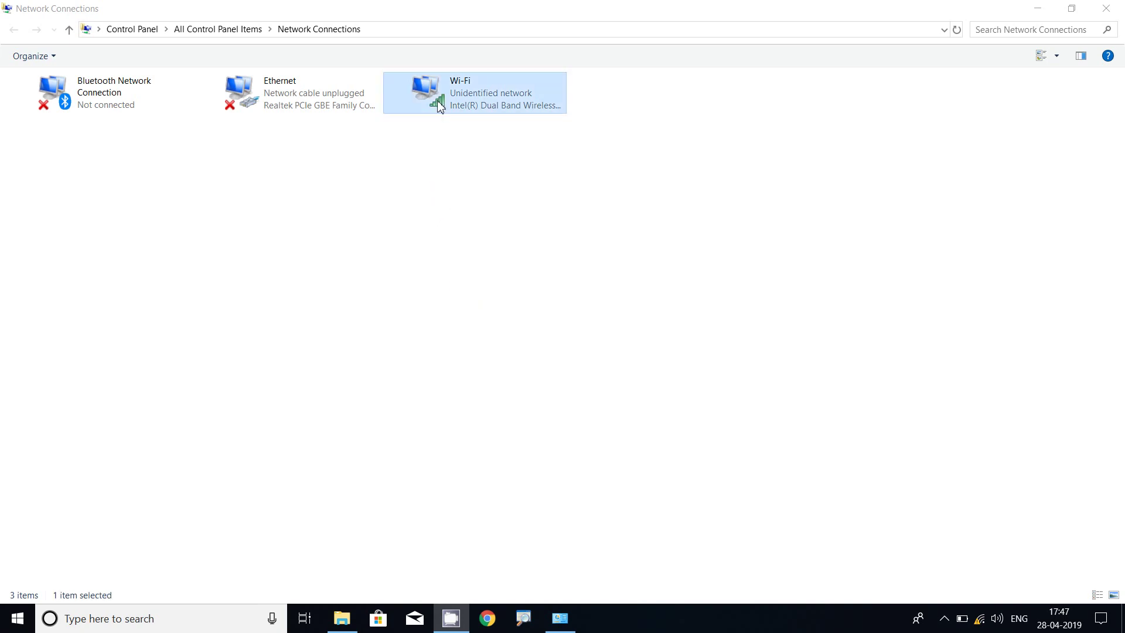
pyautogui.rightClick(440, 104)
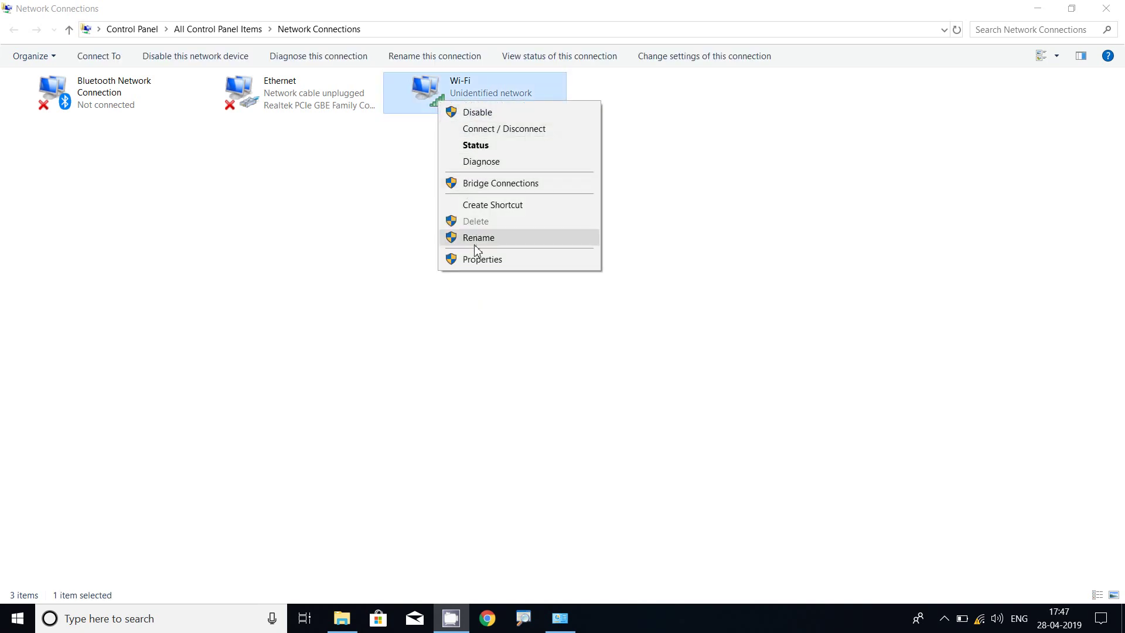
pyautogui.click(477, 263)
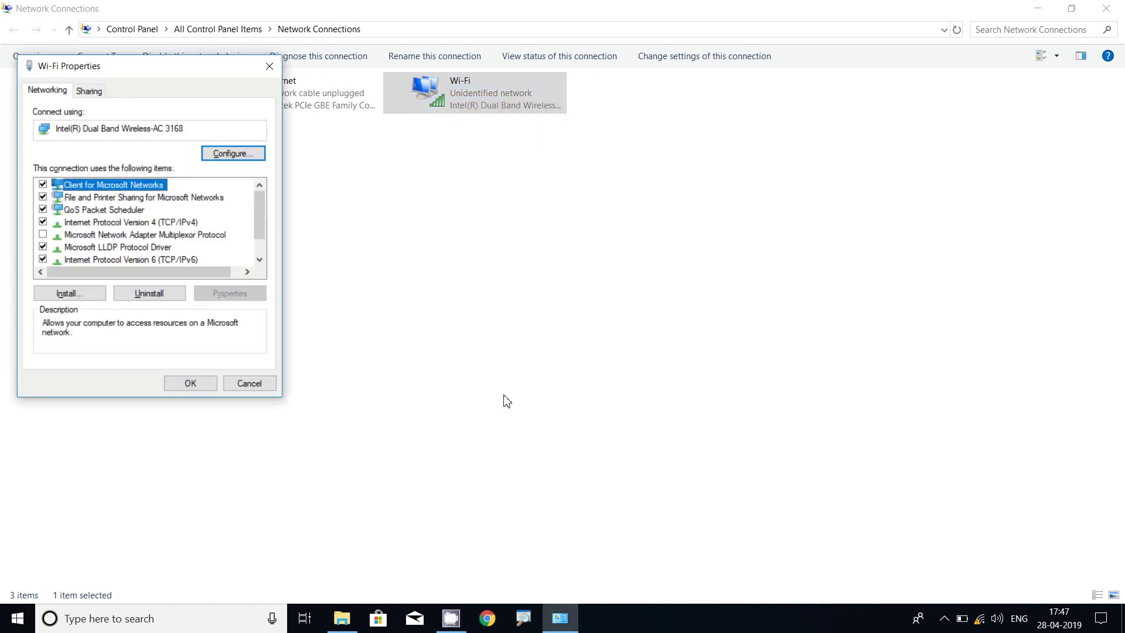
pyautogui.moveTo(163, 79); pyautogui.dragTo(569, 183)
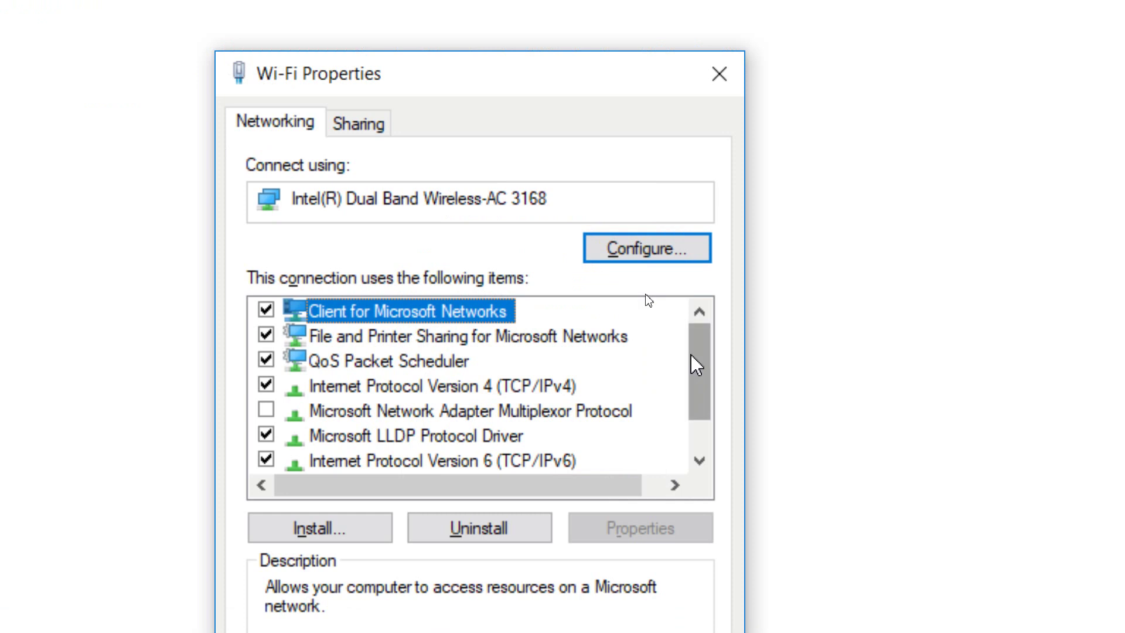
pyautogui.moveTo(706, 371); pyautogui.dragTo(711, 398)
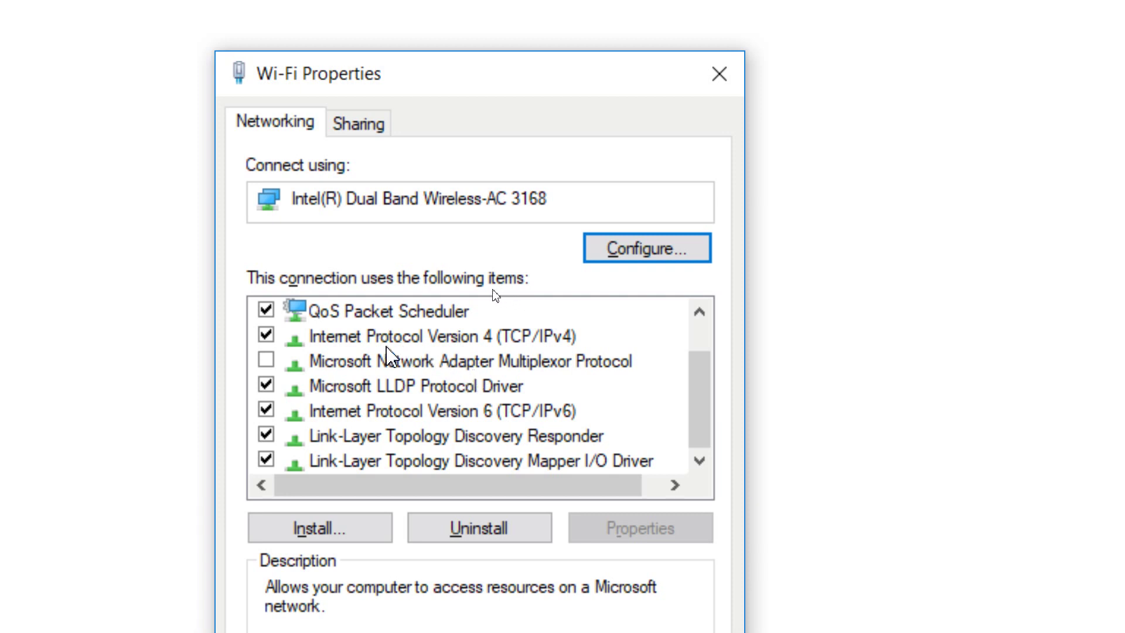
pyautogui.click(467, 342)
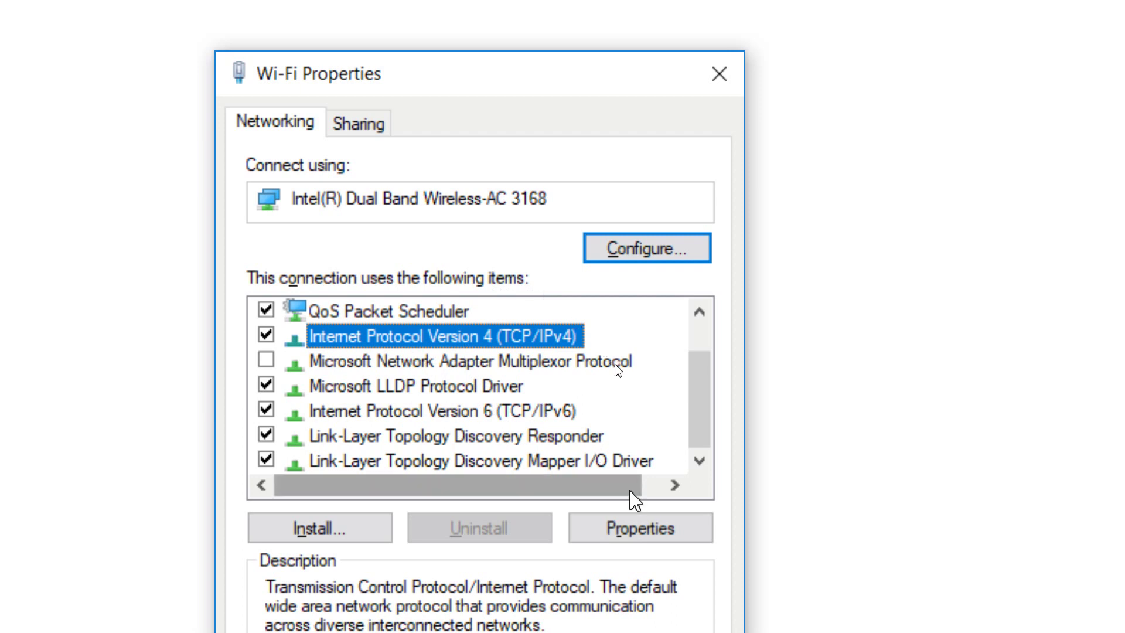
pyautogui.click(641, 530)
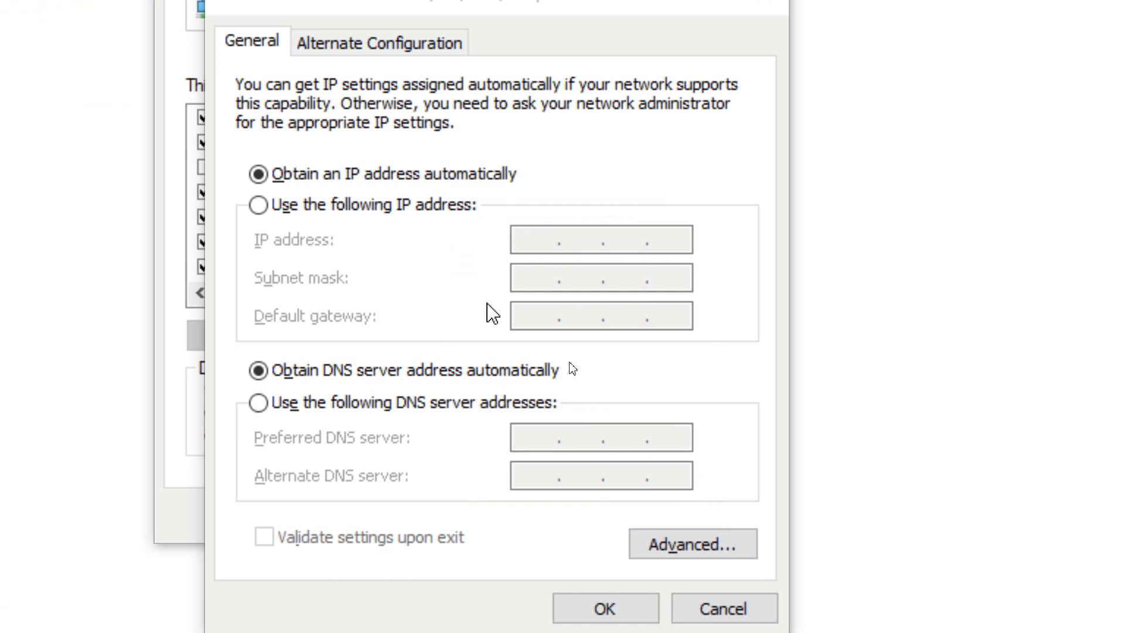
# Step: Assign the Wi-Fi adapter the static IP address 192.168.1.200, subnet mask 255.255.255.0 and default gateway 192.168.1.1
pyautogui.click(261, 206)
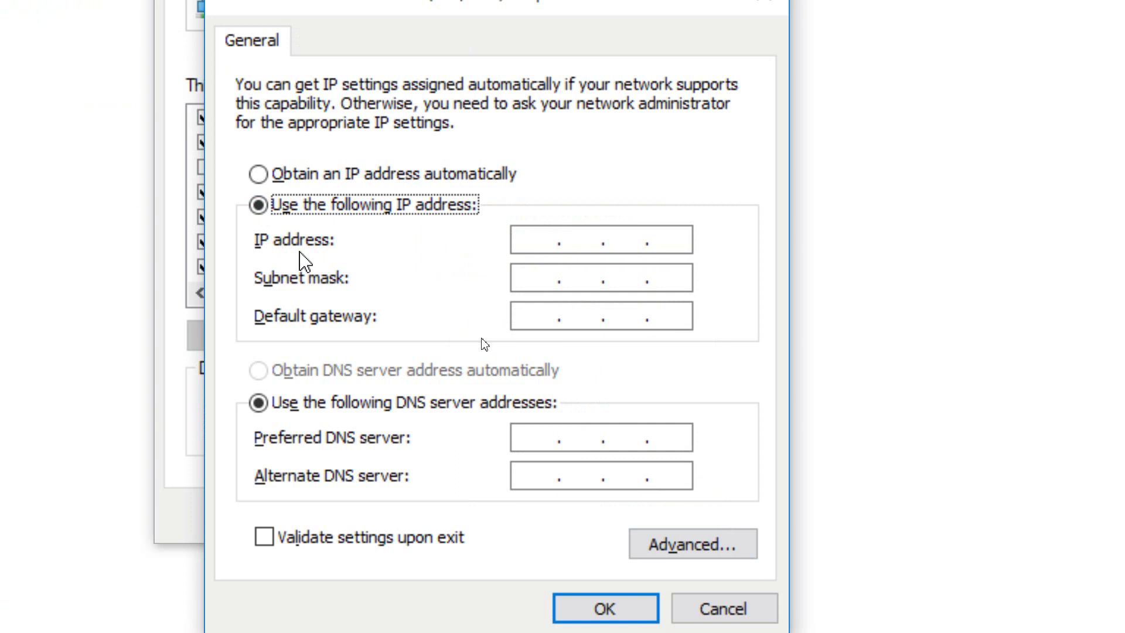
pyautogui.click(526, 242)
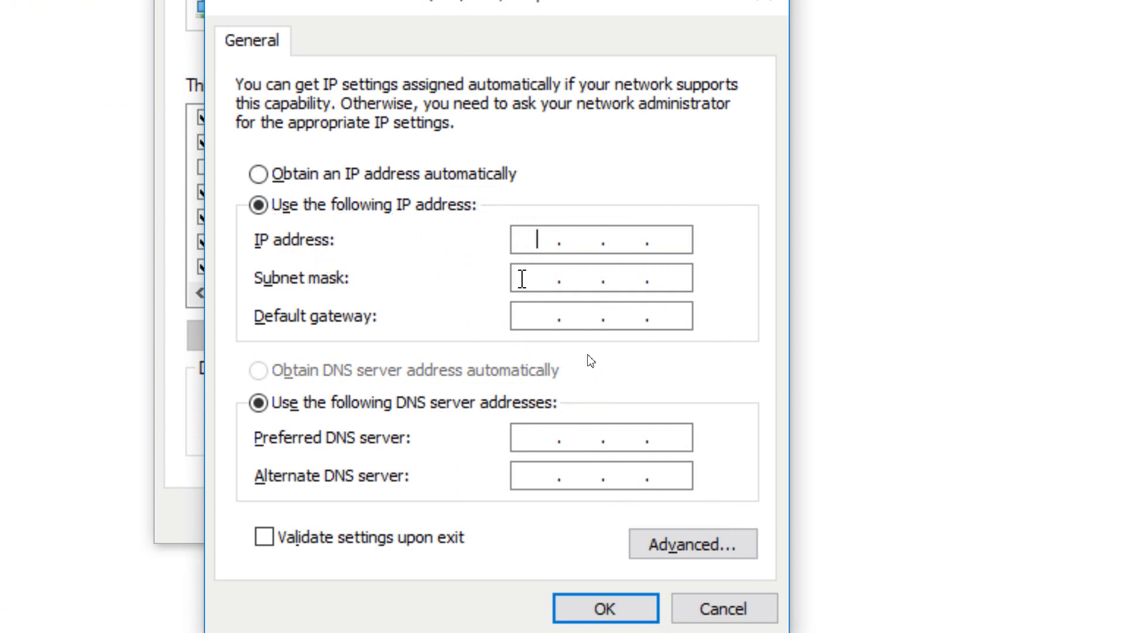
pyautogui.write('192.168.')
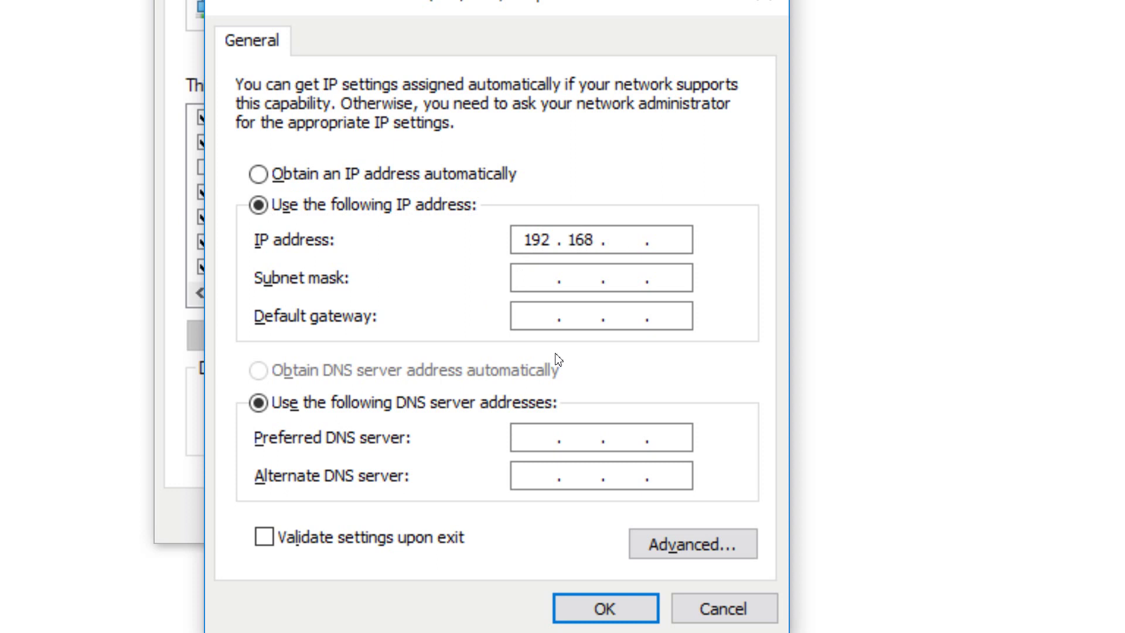
pyautogui.write('1.200')
pyautogui.press('Tab')
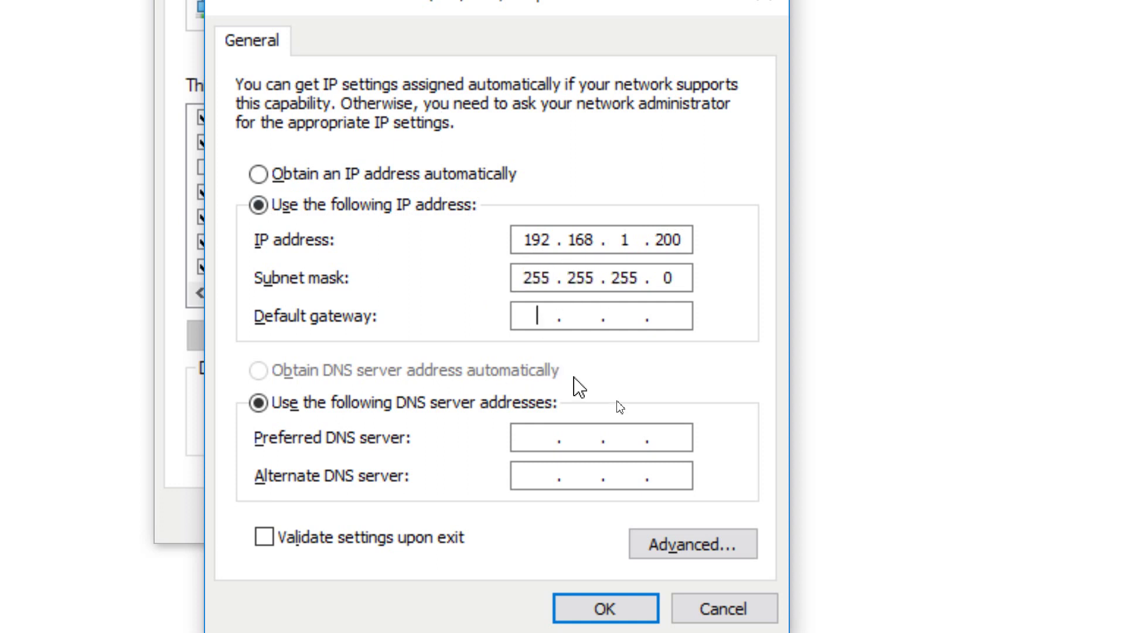
pyautogui.write('192.168.1.1')
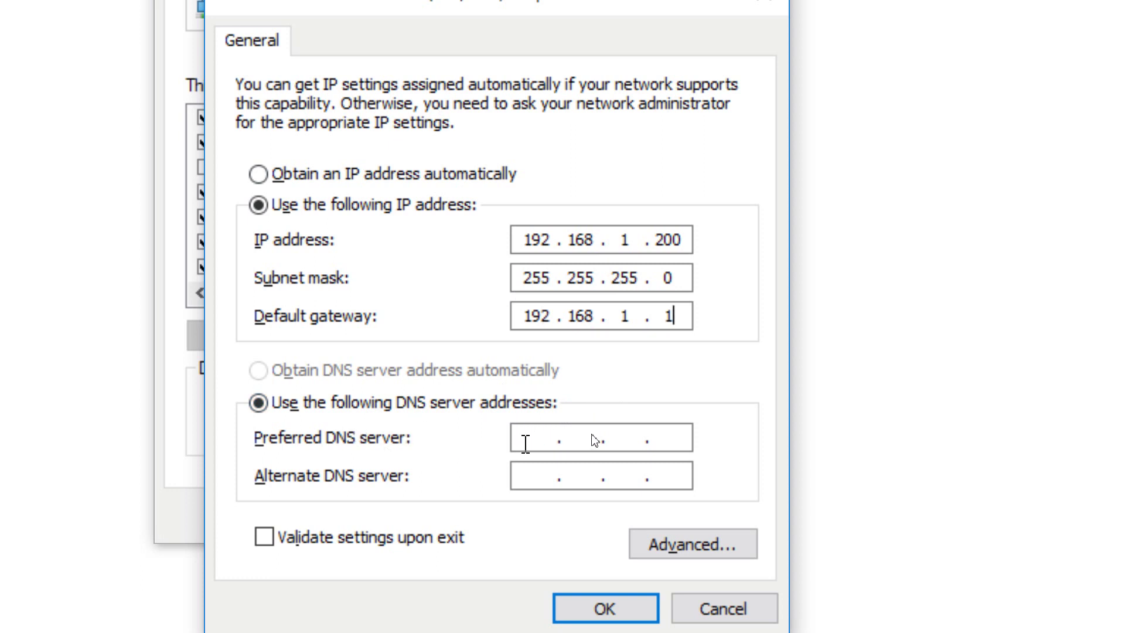
# Step: Set the preferred DNS server to 192.168.1.1 and the alternate to 8.8.8.8, and apply the Wi-Fi adapter settings
pyautogui.click(521, 438)
pyautogui.write('192 . 168 . 1 . 1')
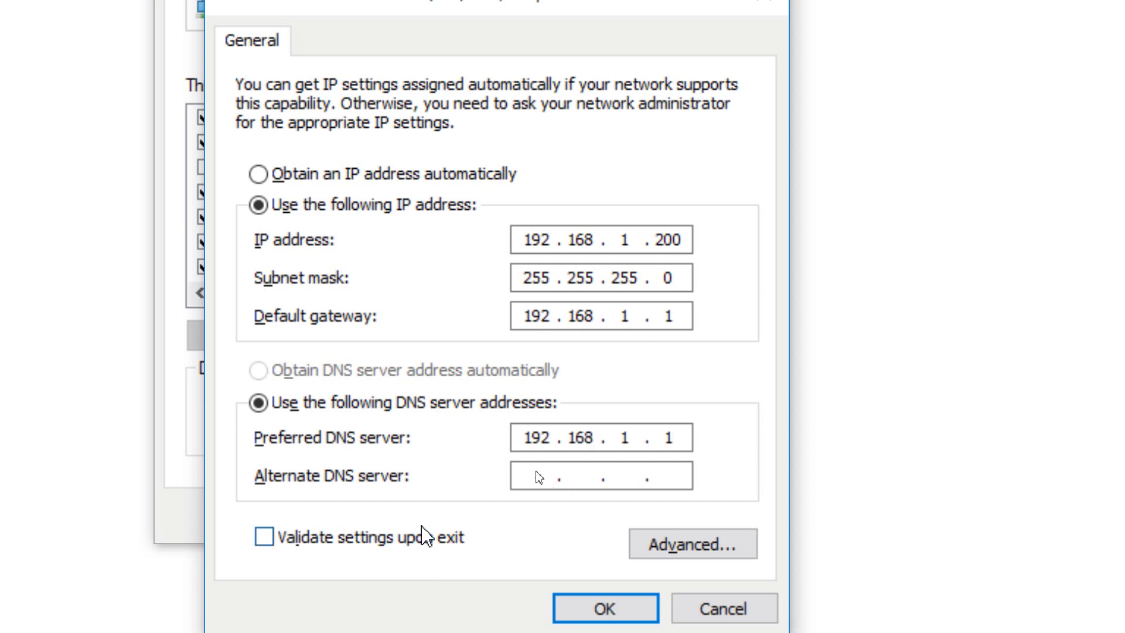
pyautogui.click(514, 477)
pyautogui.write('8.8.8.8')
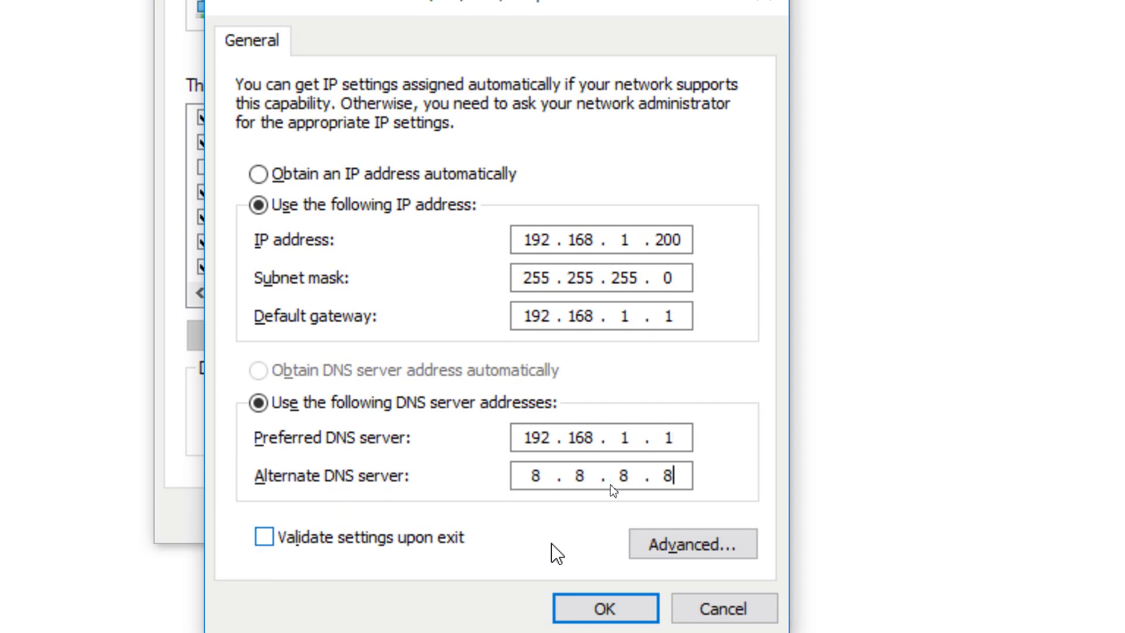
pyautogui.click(586, 565)
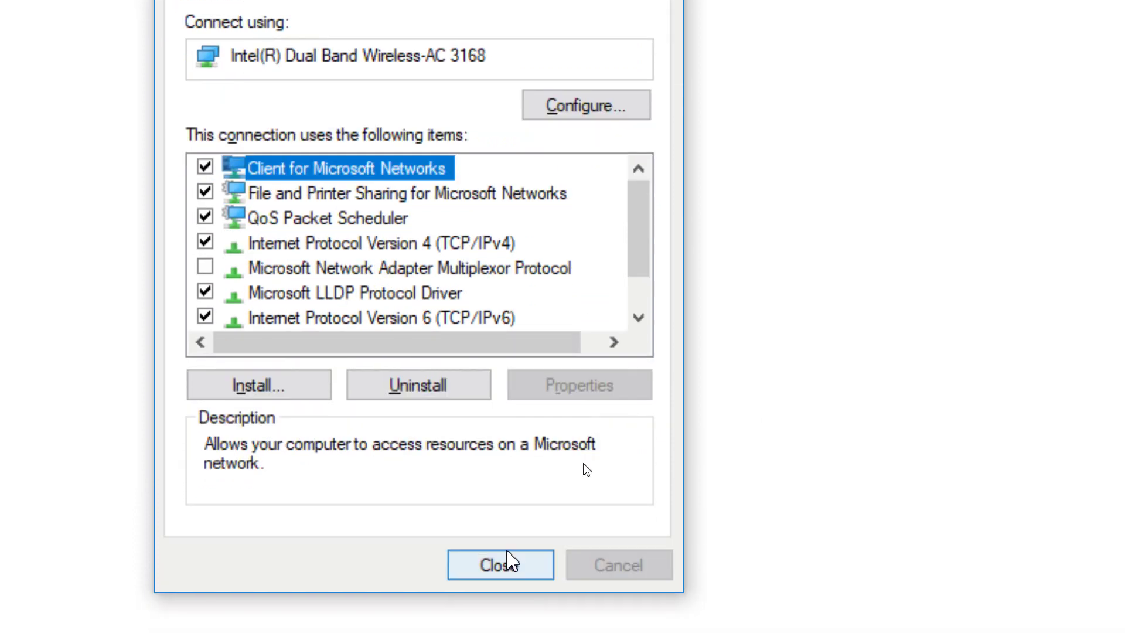
pyautogui.click(505, 562)
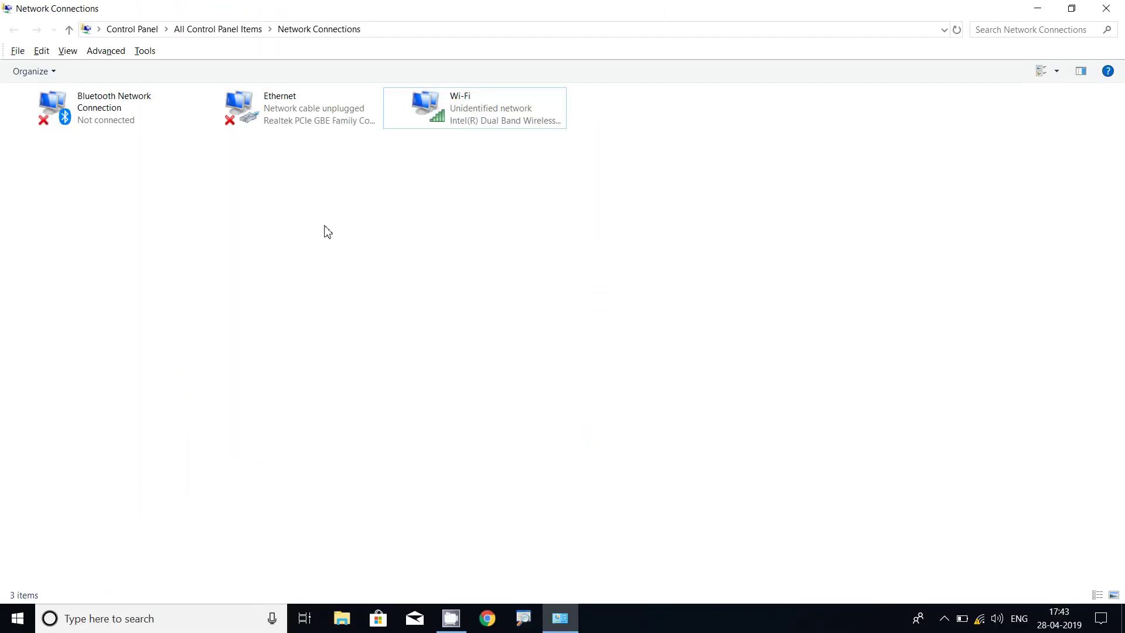
pyautogui.press('alt')
pyautogui.press('Escape')
pyautogui.press('Escape')
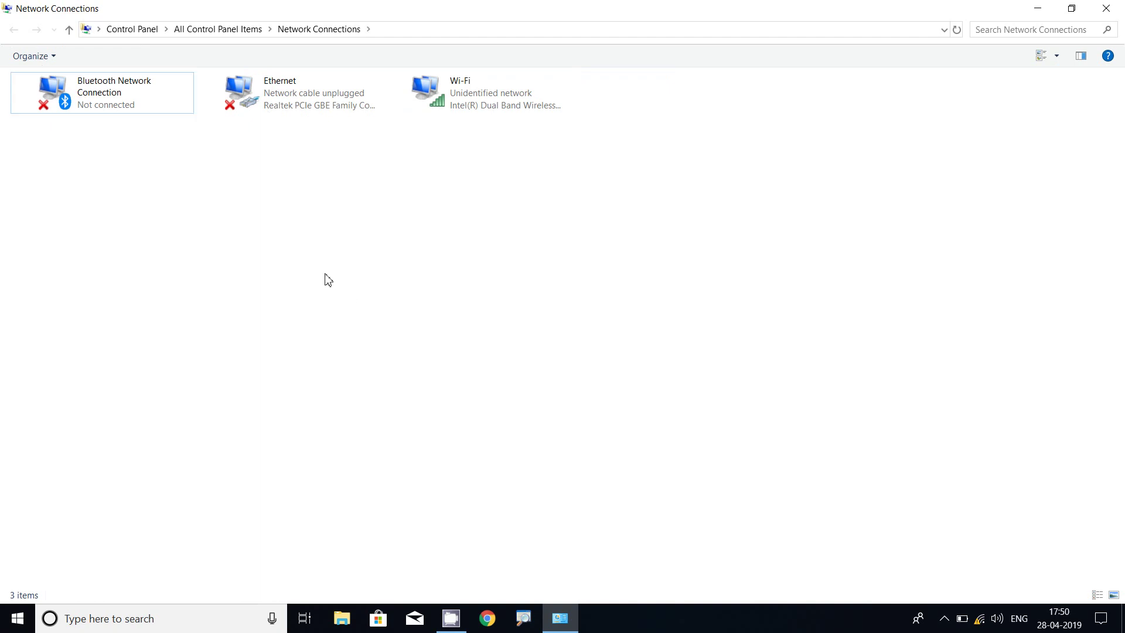
# Step: Open the Internet Protocol Version 4 (TCP/IPv4) properties of the Ethernet adapter
pyautogui.rightClick(252, 106)
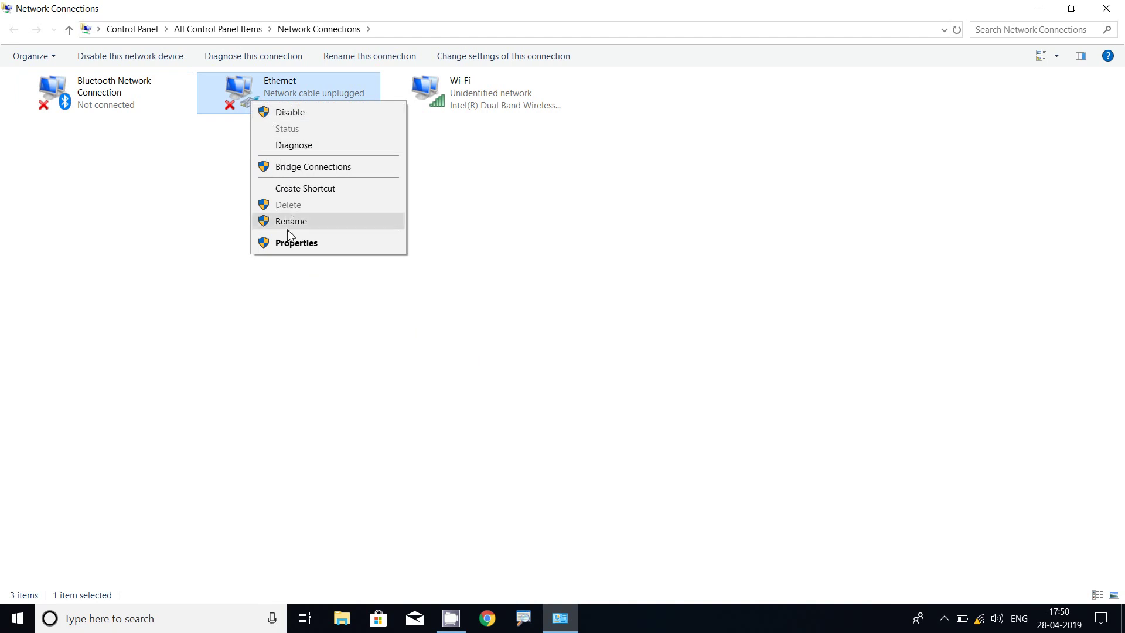
pyautogui.click(293, 243)
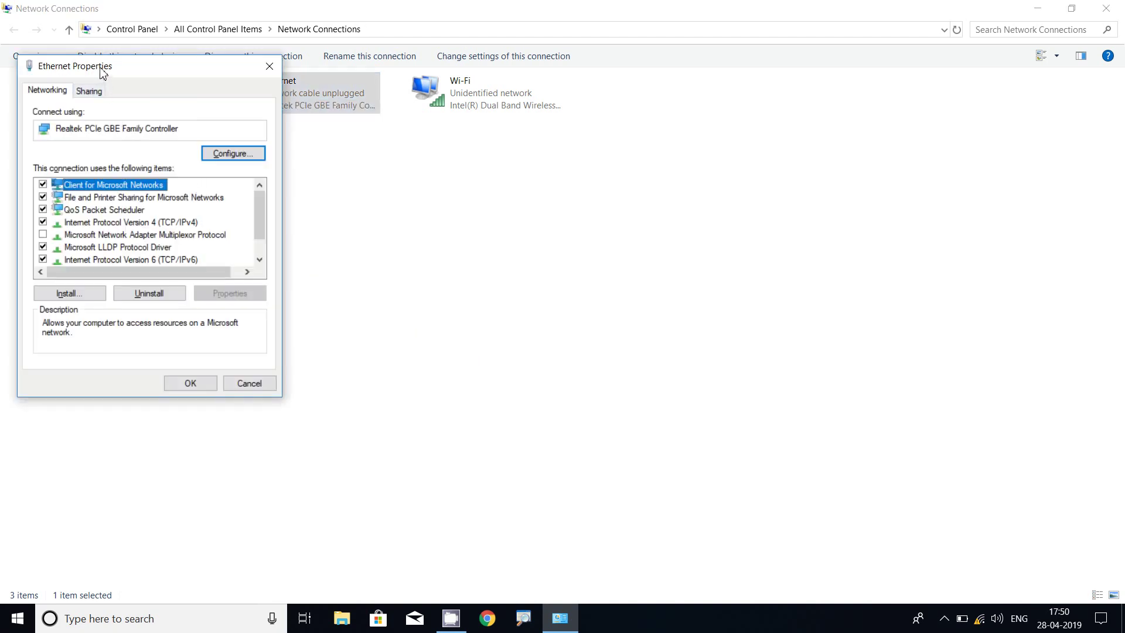
pyautogui.moveTo(102, 73); pyautogui.dragTo(361, 127)
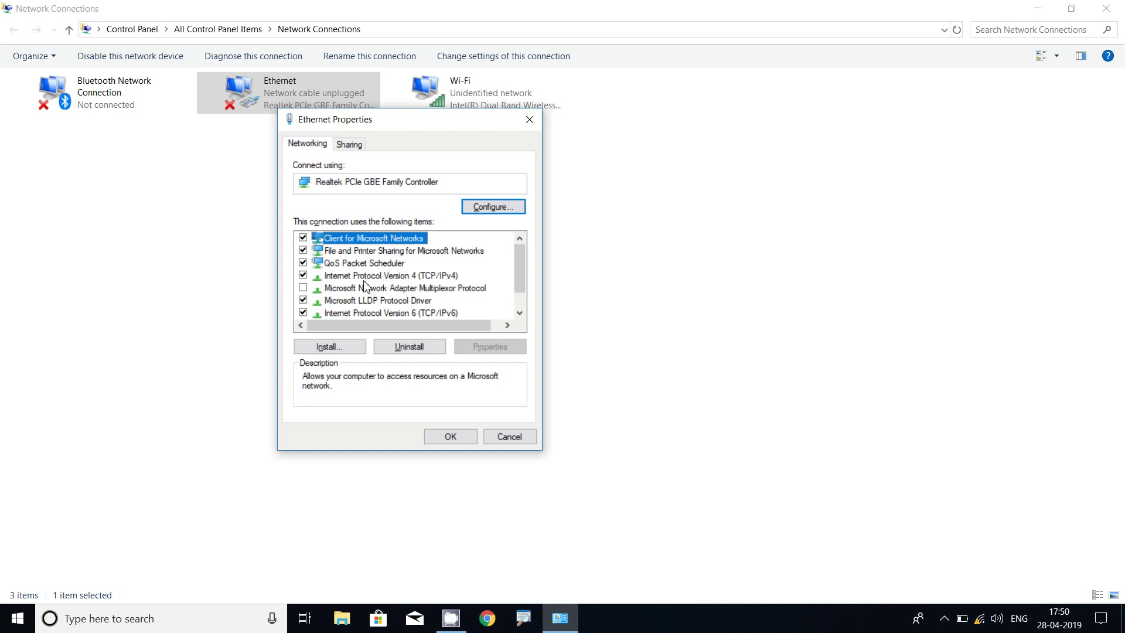
pyautogui.click(405, 278)
pyautogui.click(477, 347)
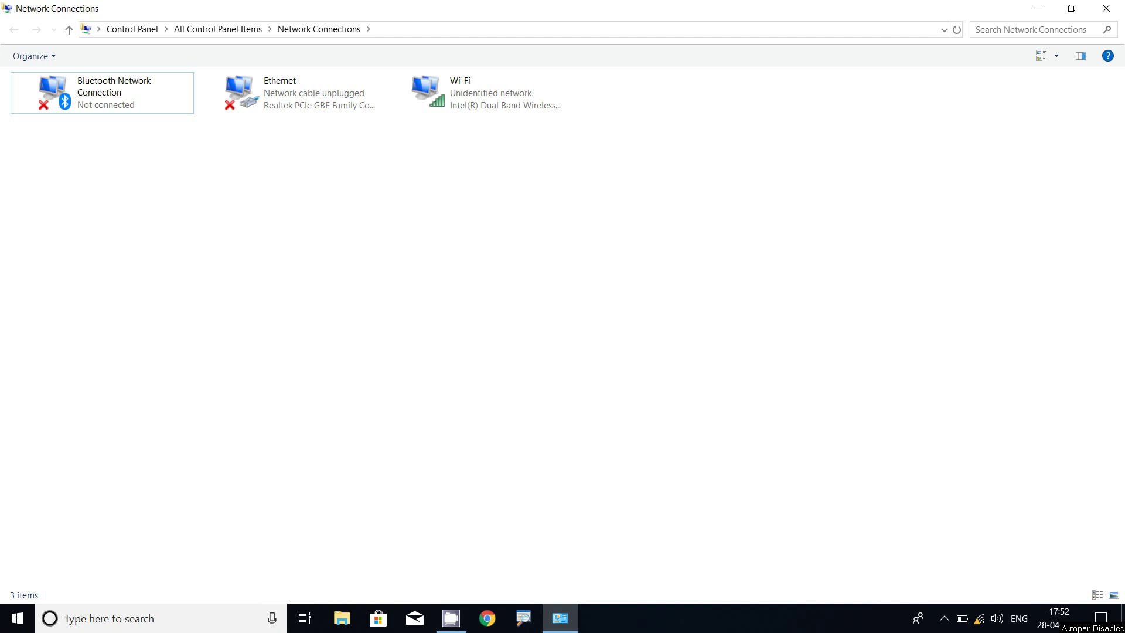
# Step: Run cmd to open a Command Prompt window and place the cursor at its prompt
pyautogui.press('alt')
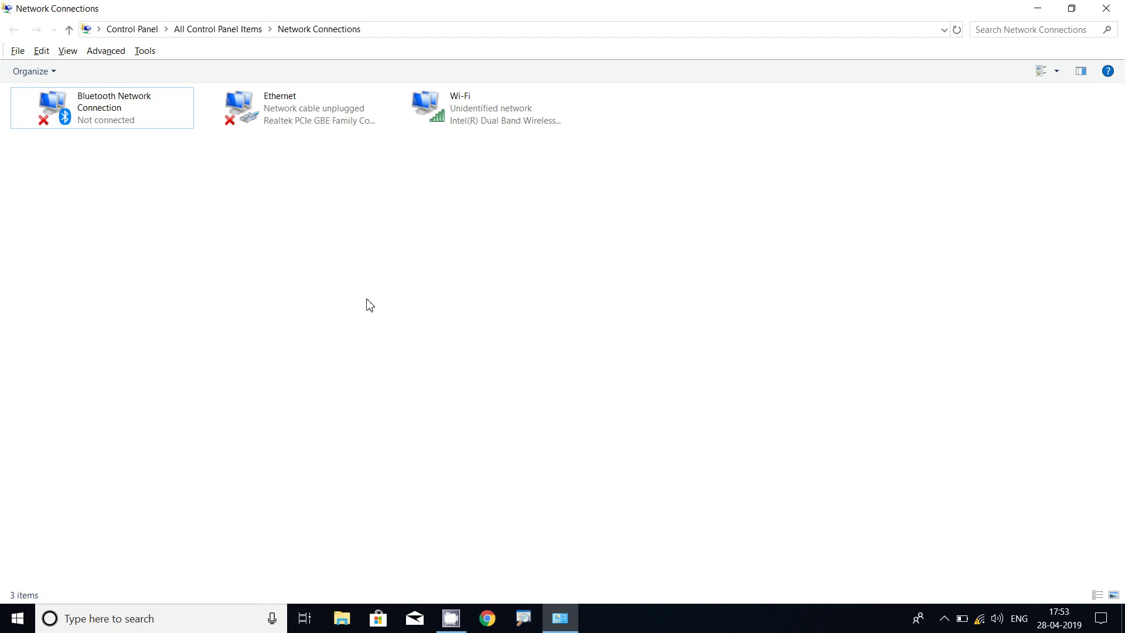
pyautogui.press('super+r')
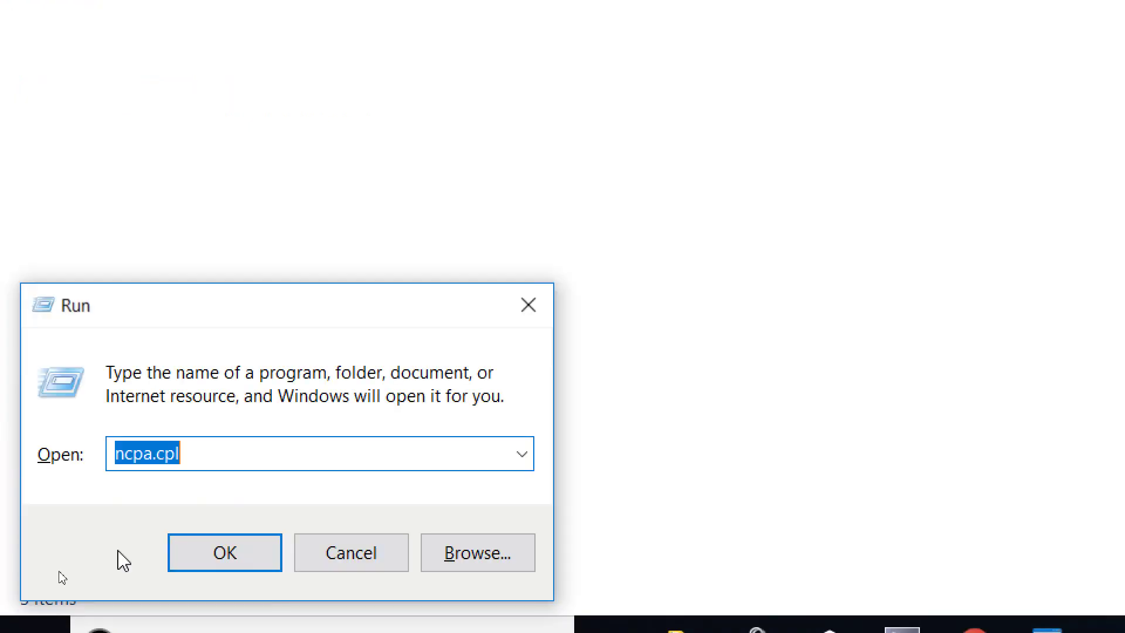
pyautogui.write('cmd')
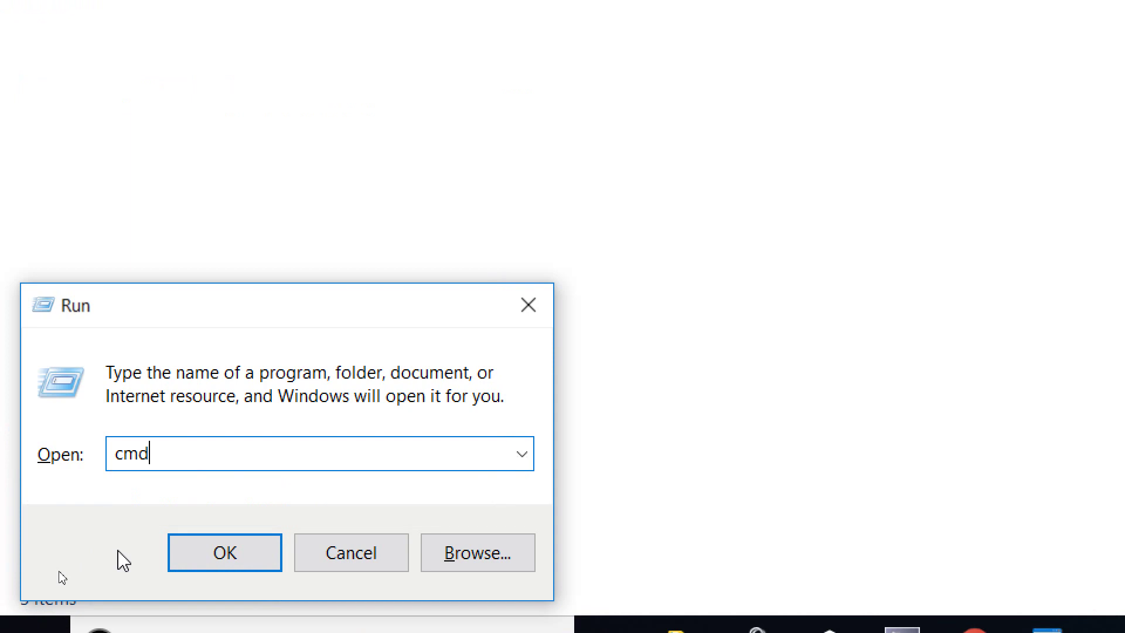
pyautogui.click(208, 555)
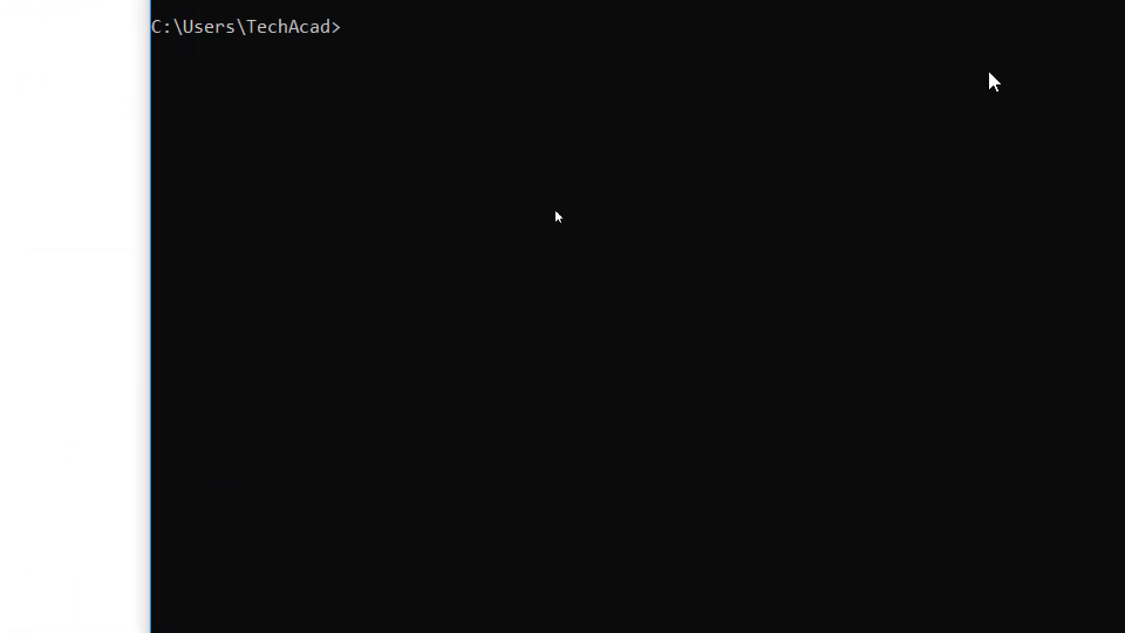
pyautogui.click(367, 26)
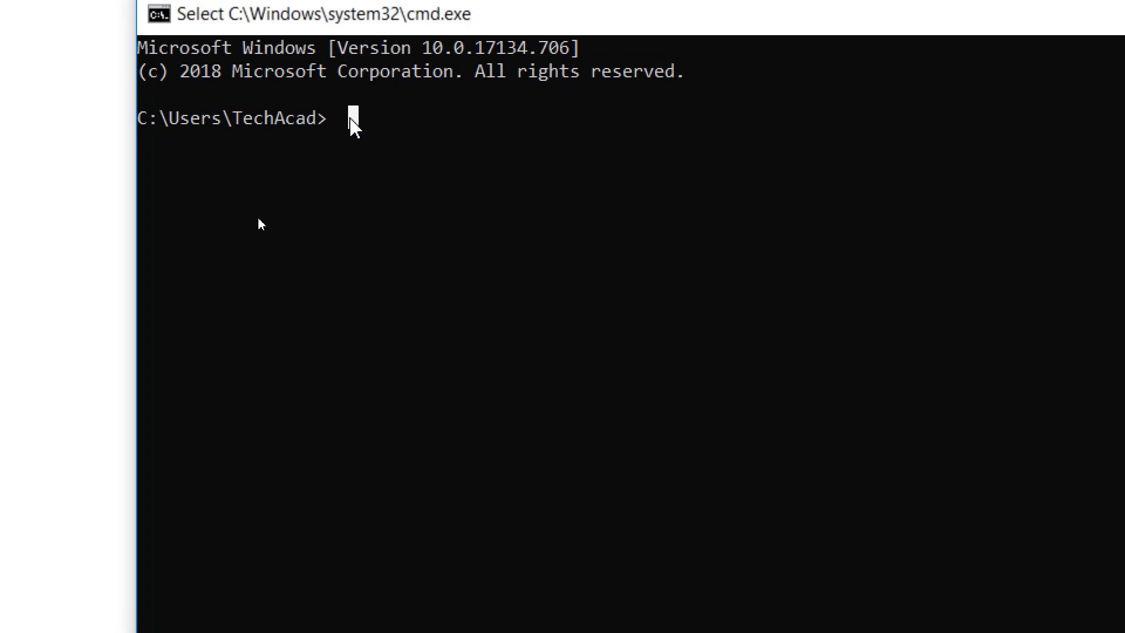
pyautogui.press('Left')
pyautogui.press('Left')
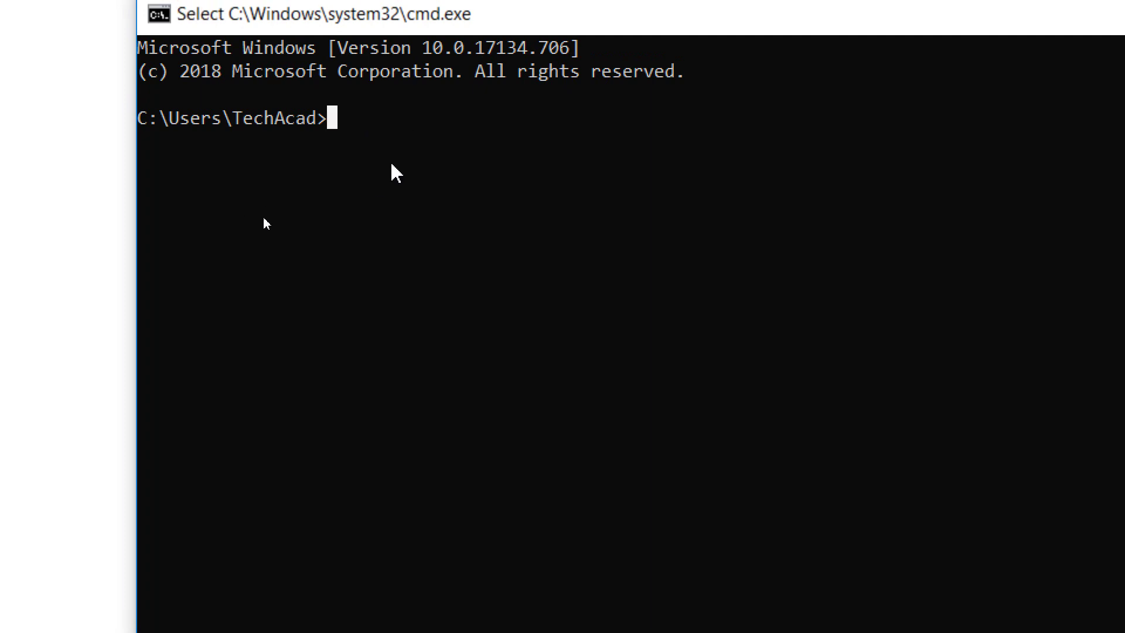
# Step: Run ipconfig to list the basic IP configuration of all network adapters
pyautogui.write('ipconfig')
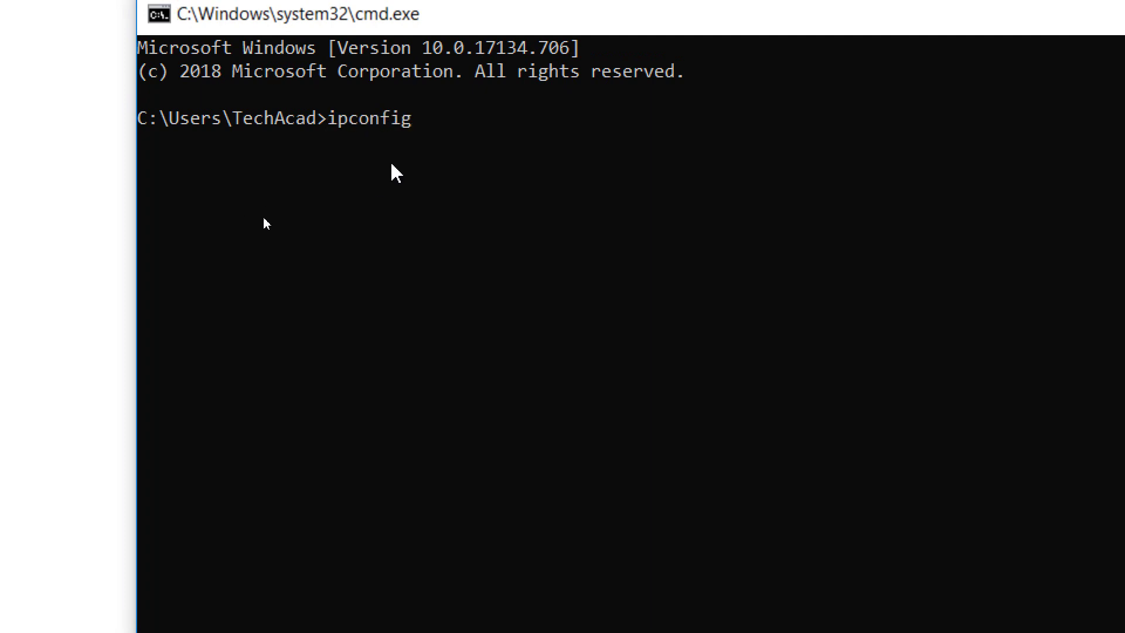
pyautogui.press('Return')
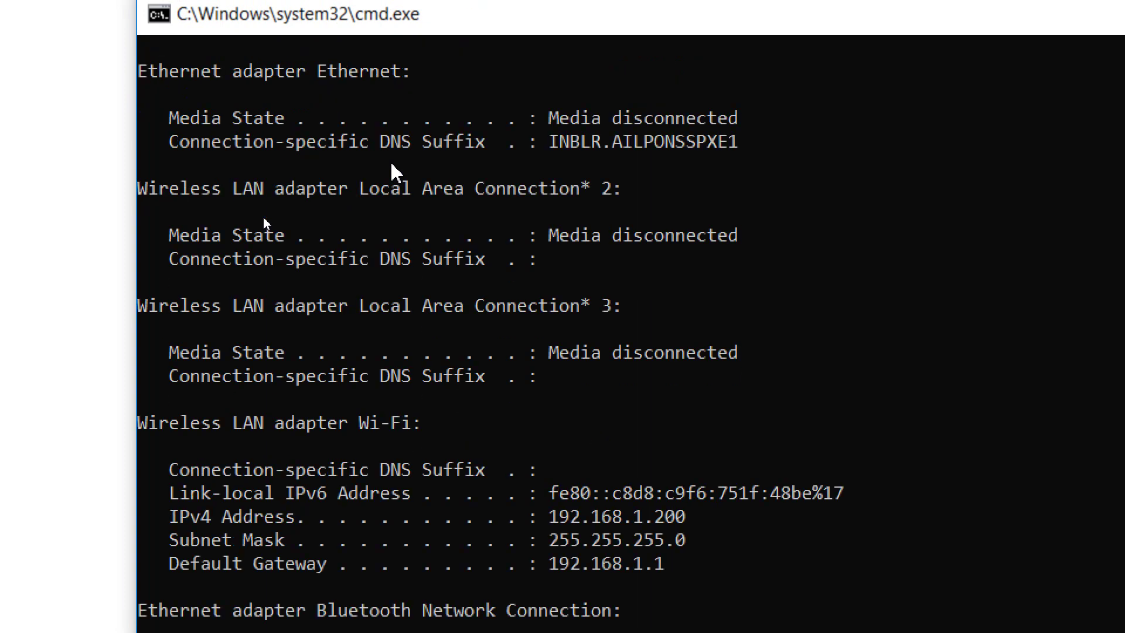
pyautogui.click(421, 305)
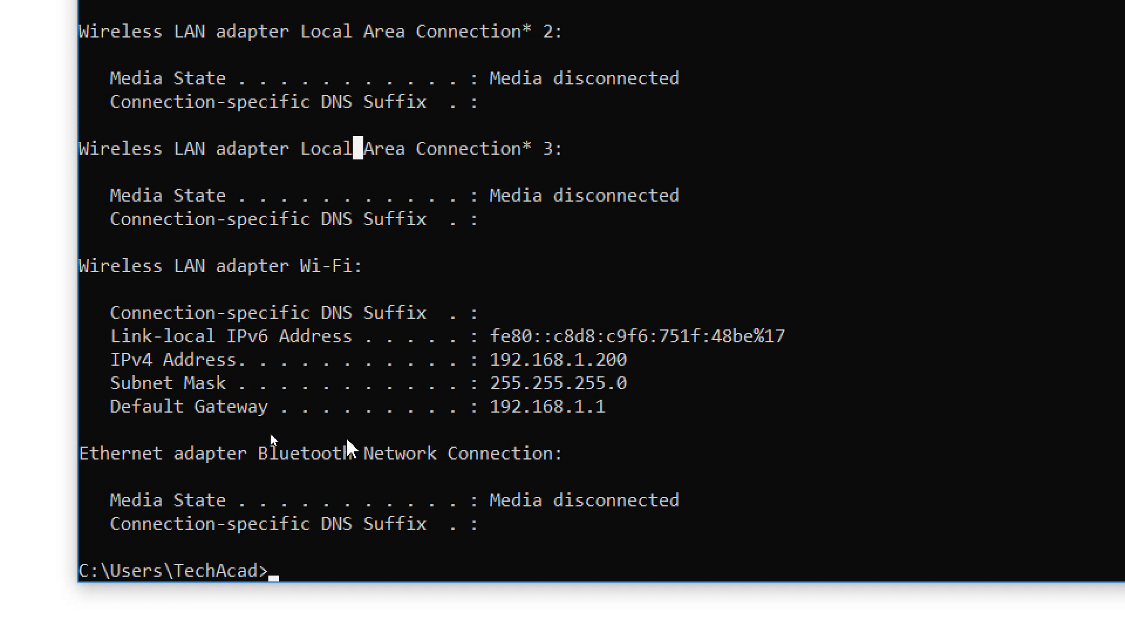
# Step: Run ipconfig /all to list the full configuration of all network adapters
pyautogui.scroll(-2, 346, 447)
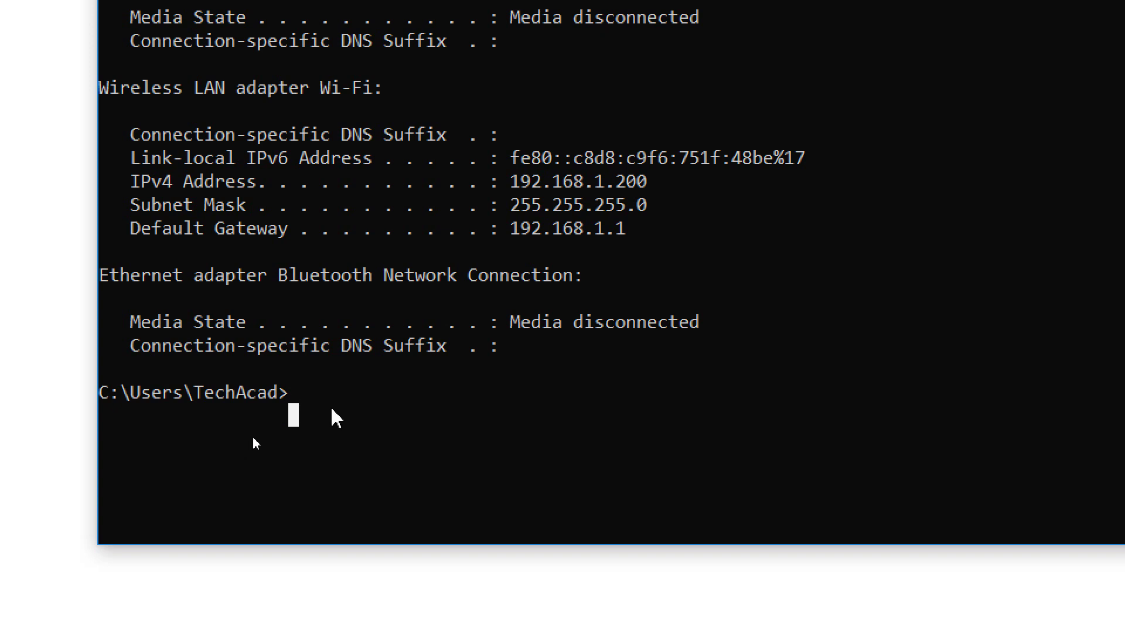
pyautogui.write('ipcofig')
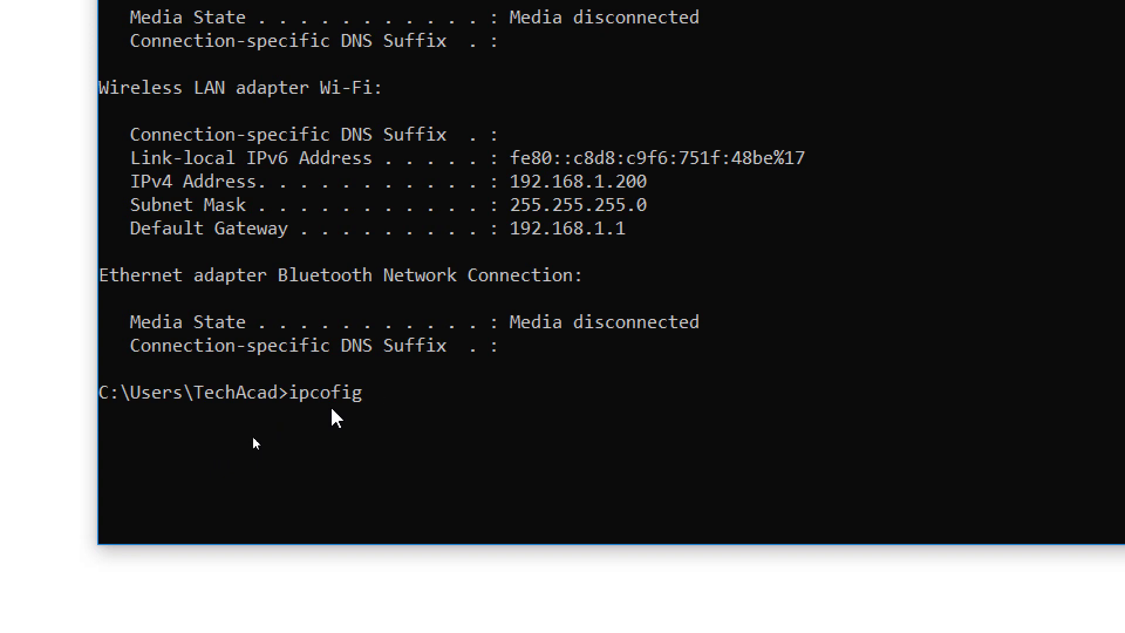
pyautogui.press('BackSpace')
pyautogui.press('BackSpace')
pyautogui.press('BackSpace')
pyautogui.write('nfig /all')
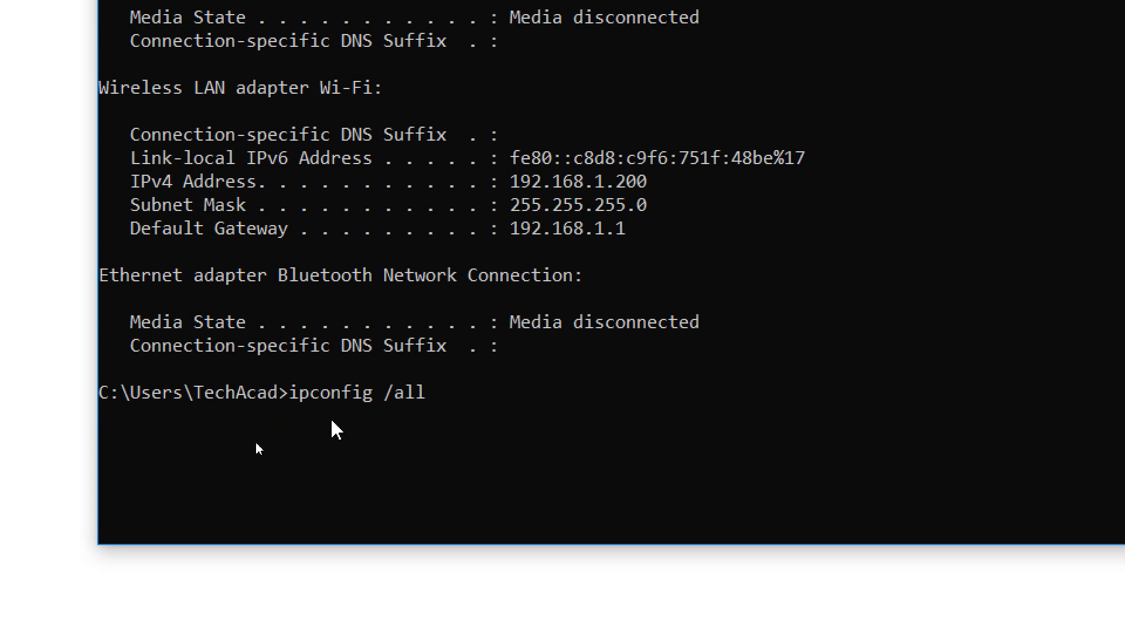
pyautogui.press('Return')
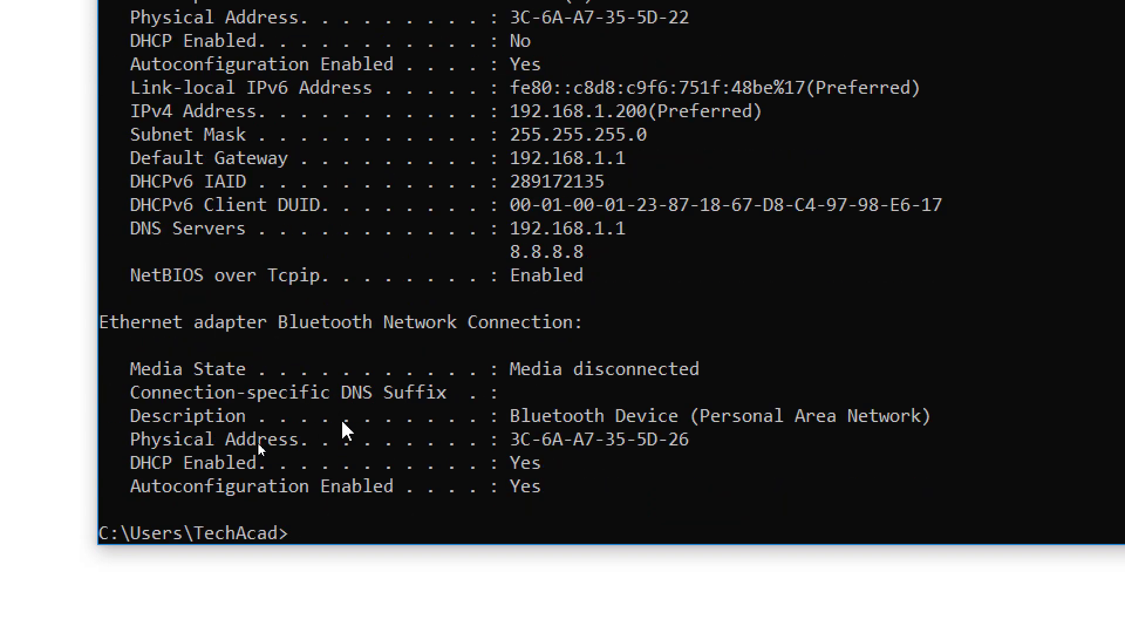
# Step: Highlight the Wi-Fi adapter's IPv4 address, subnet mask and default gateway lines, followed by its DNS servers lines, in the output
pyautogui.scroll(1, 475, 321)
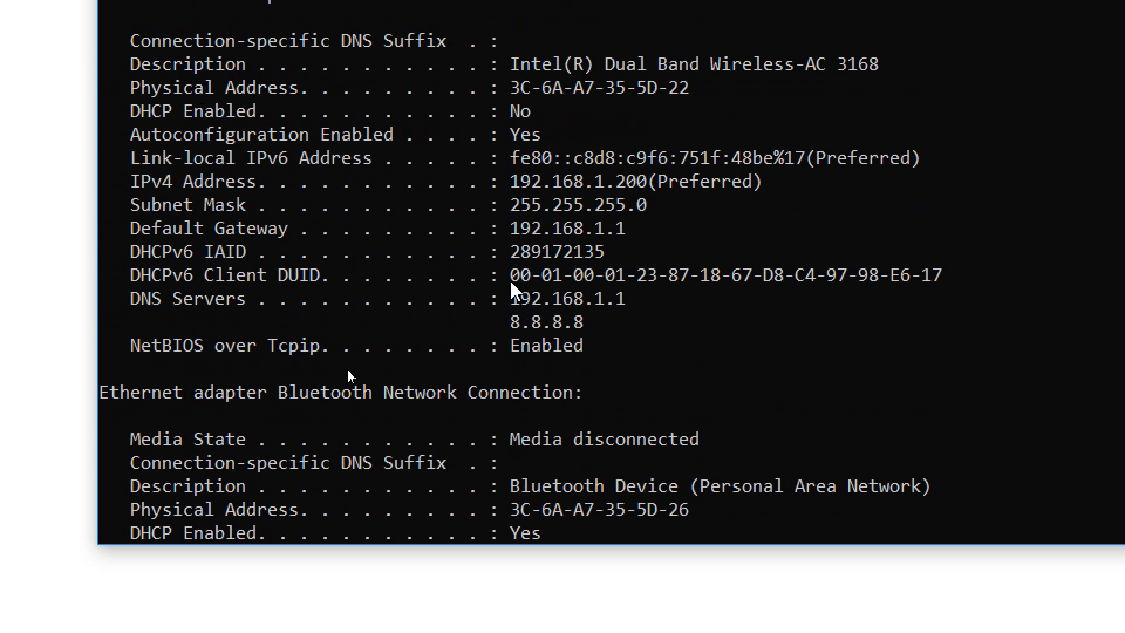
pyautogui.moveTo(135, 183); pyautogui.dragTo(652, 227)
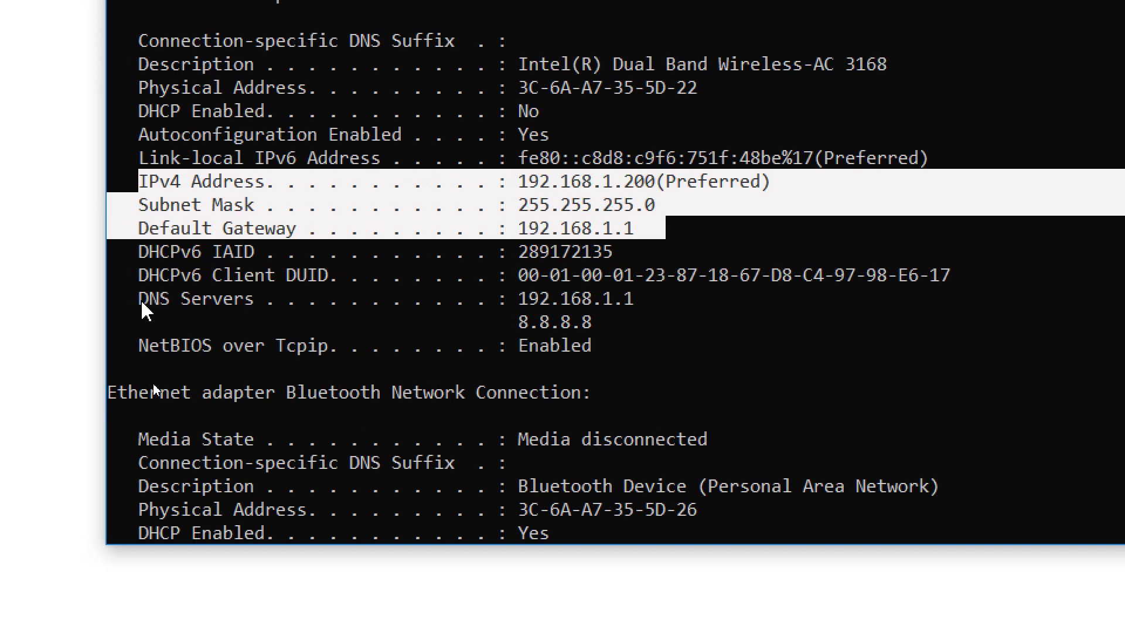
pyautogui.moveTo(133, 299); pyautogui.dragTo(653, 320)
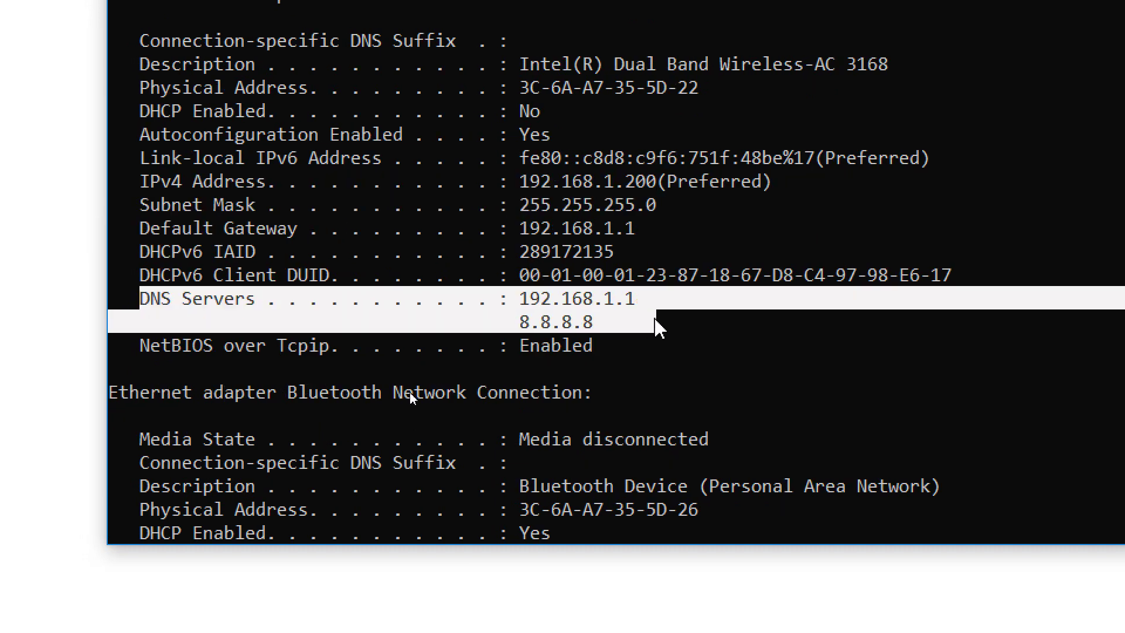
pyautogui.click(668, 323)
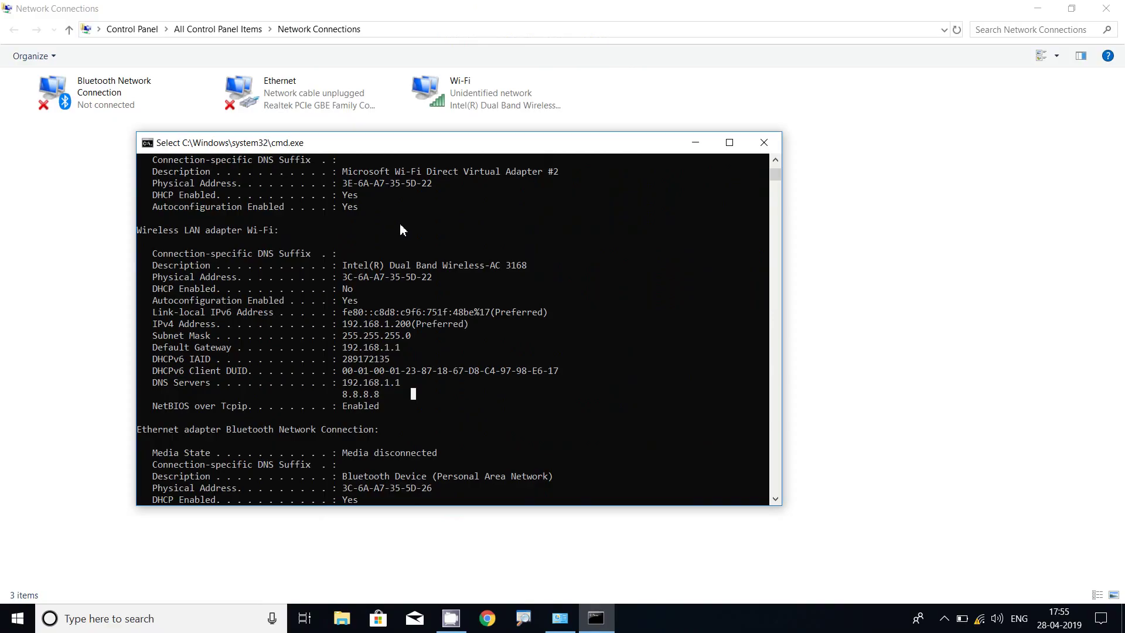
# Step: Close the Command Prompt and Network Connections windows
pyautogui.hotkey('alt', 'F4')
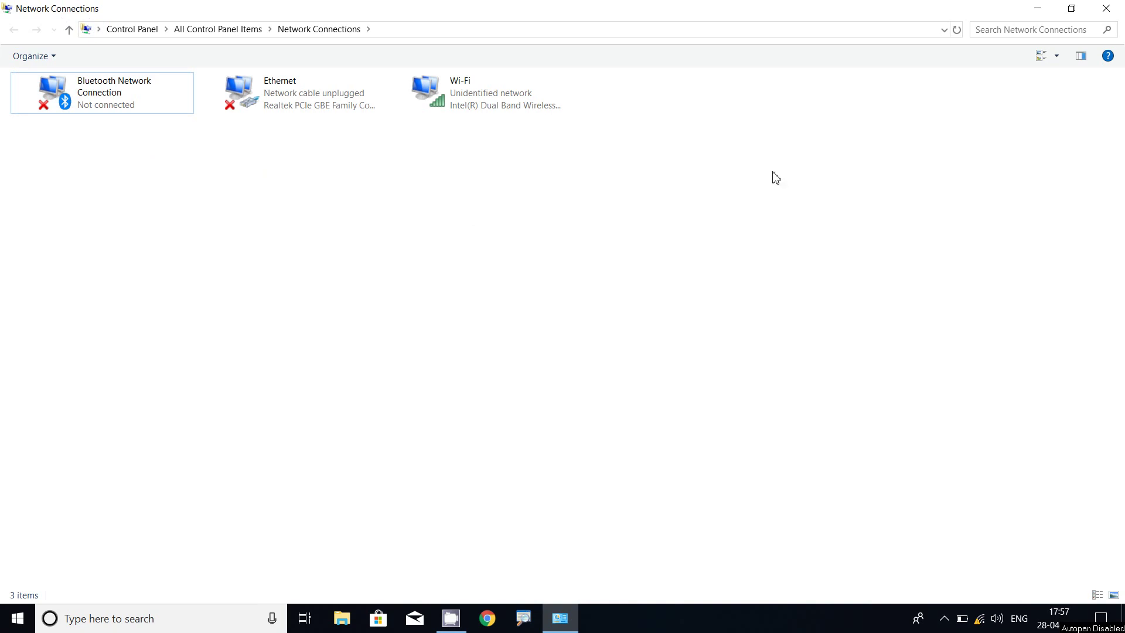
pyautogui.click(1106, 9)
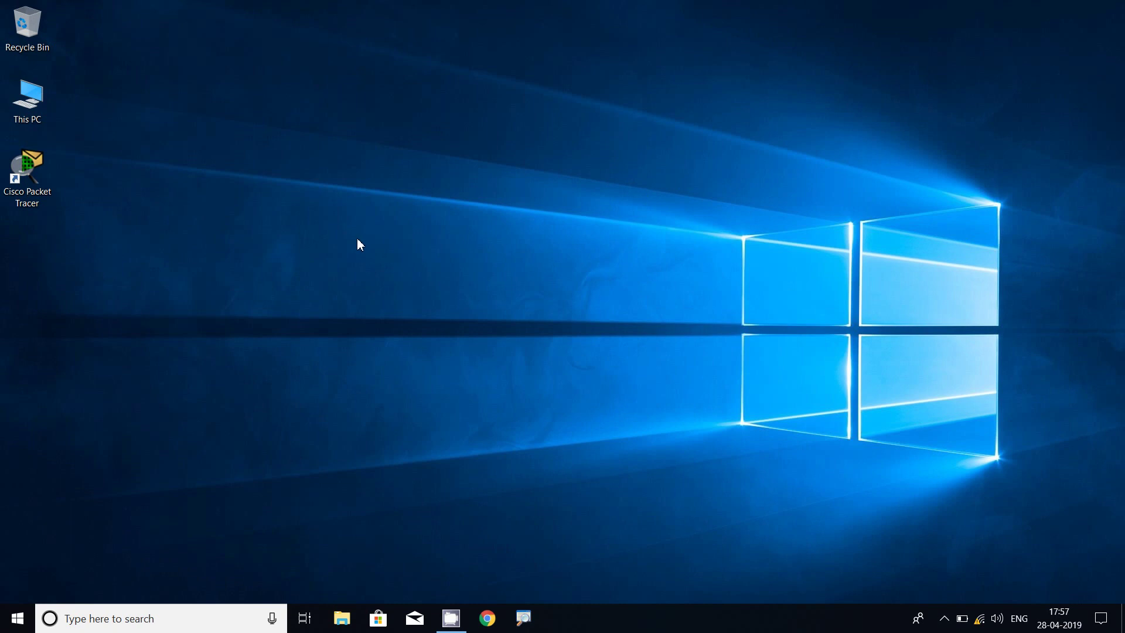
# Step: Run control, view the network adapters through the Network and Sharing Center's adapter settings, and close the window
pyautogui.press('super+r')
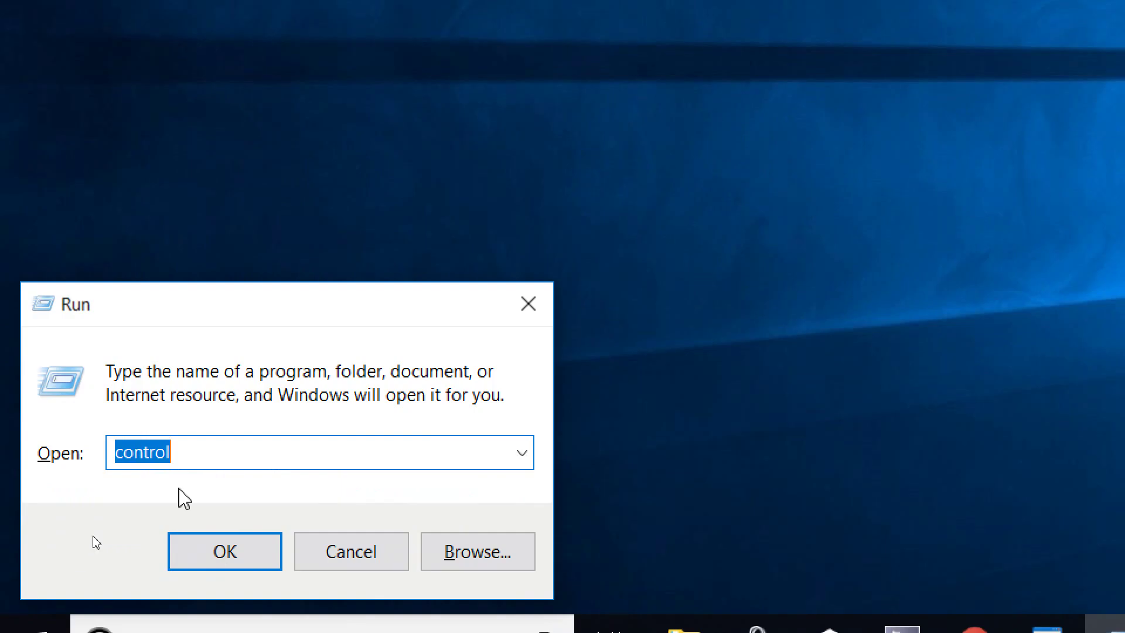
pyautogui.click(103, 523)
pyautogui.click(236, 547)
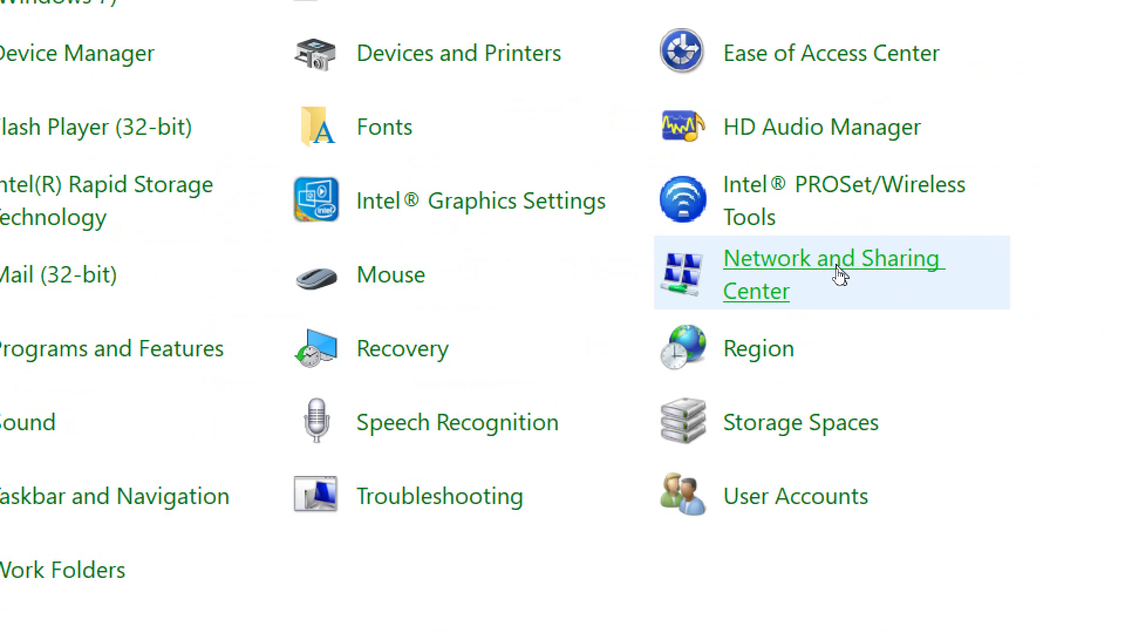
pyautogui.click(838, 274)
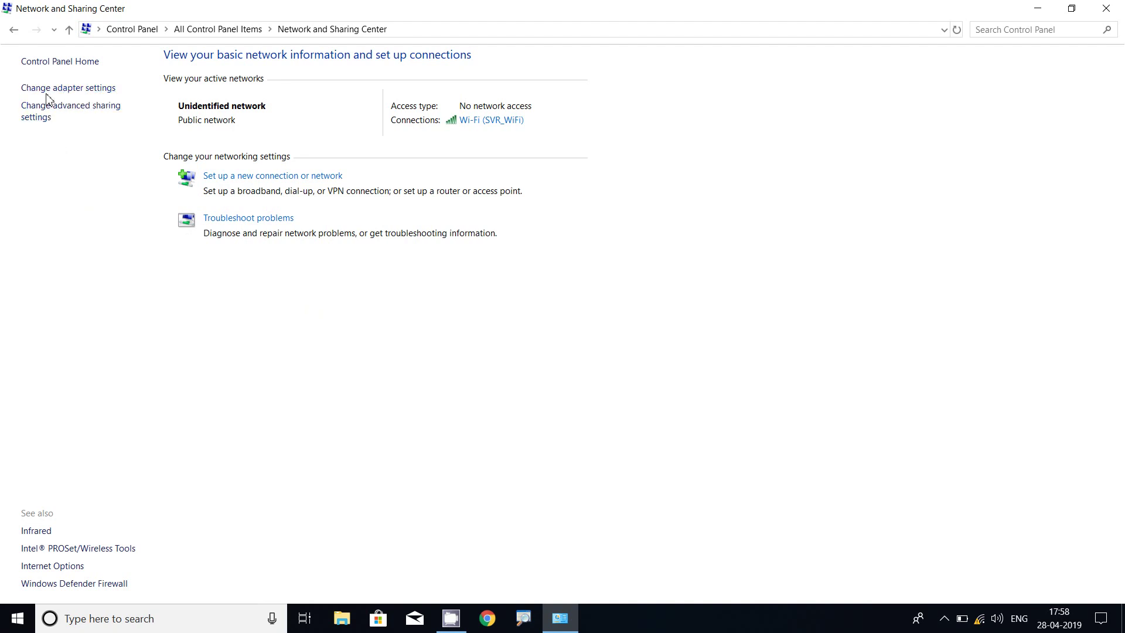
pyautogui.click(92, 94)
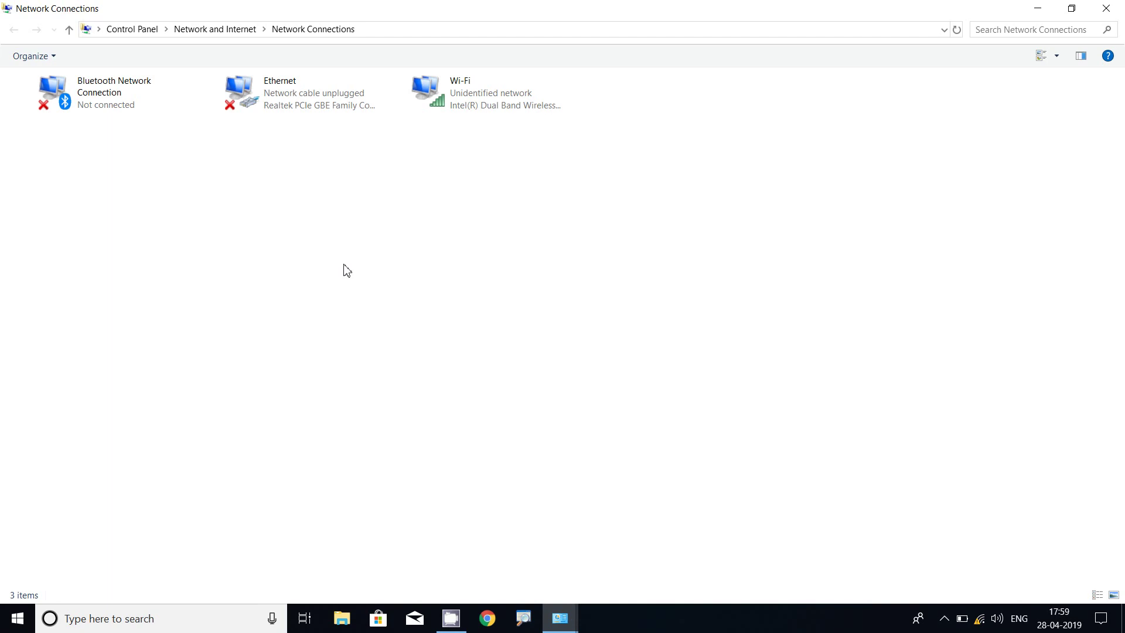
pyautogui.hotkey('alt', 'F4')
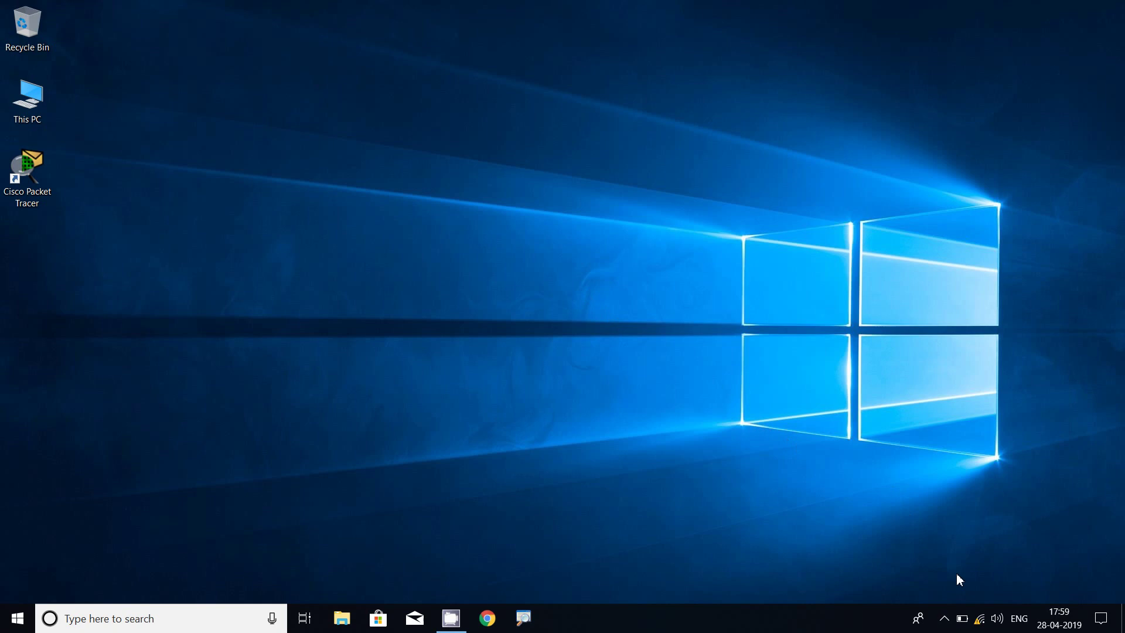
# Step: Bring up the network status icon's options that lead to the Network & Internet settings
pyautogui.moveTo(985, 624)
pyautogui.rightClick(986, 623)
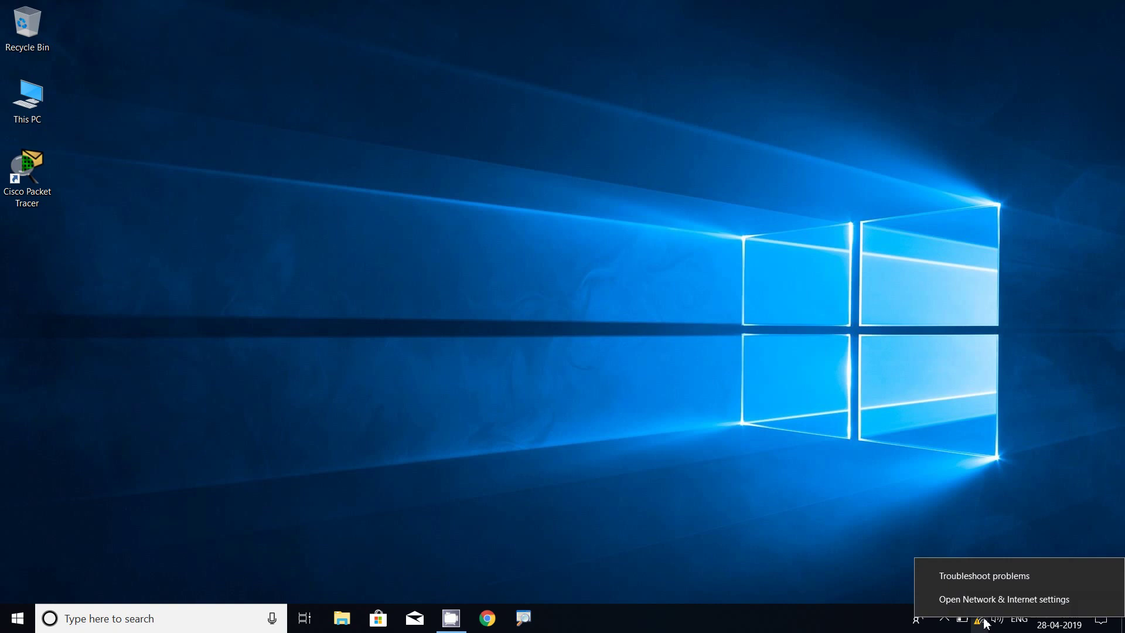
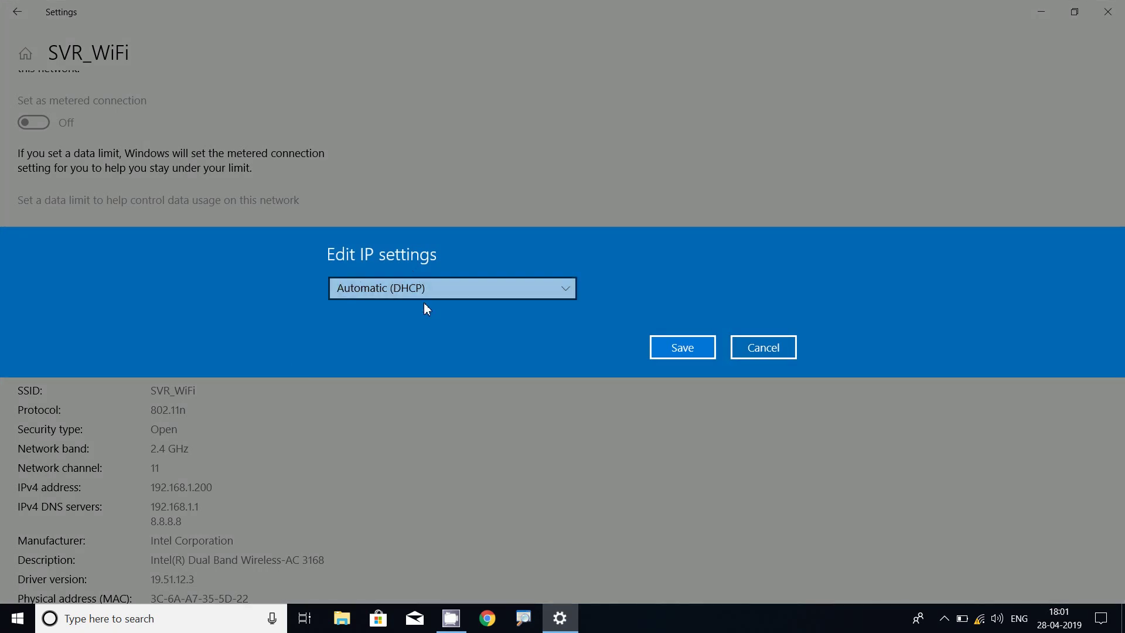
# Step: Show the IPv4 address, prefix, gateway and DNS fields under Manual in SVR_WiFi's IP settings, and leave without saving
pyautogui.click(395, 292)
pyautogui.click(372, 312)
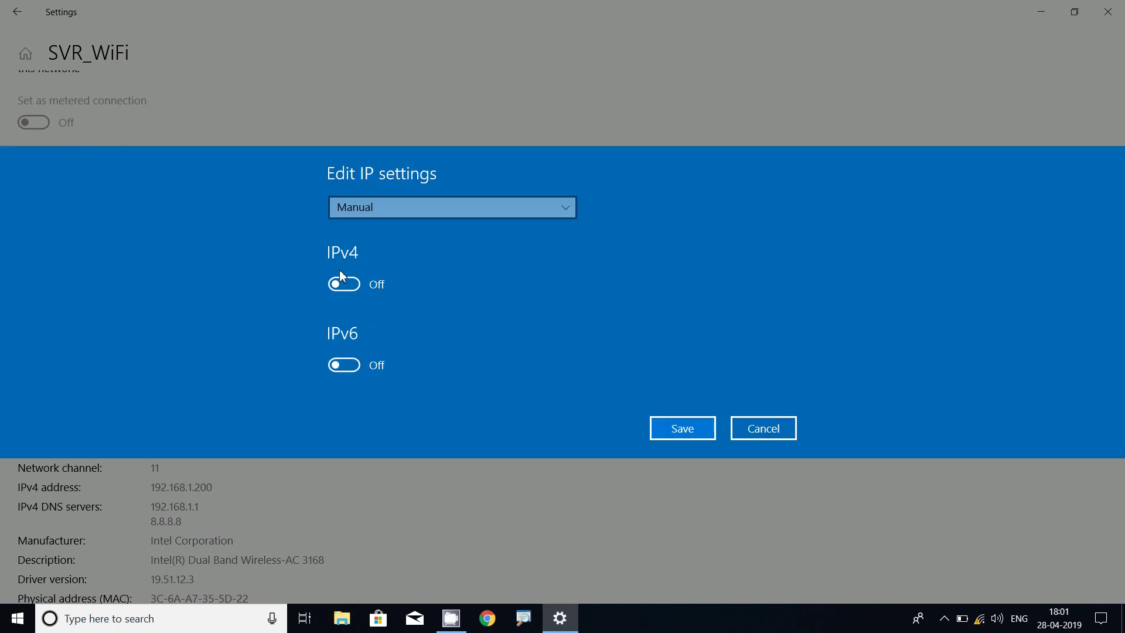
pyautogui.click(350, 290)
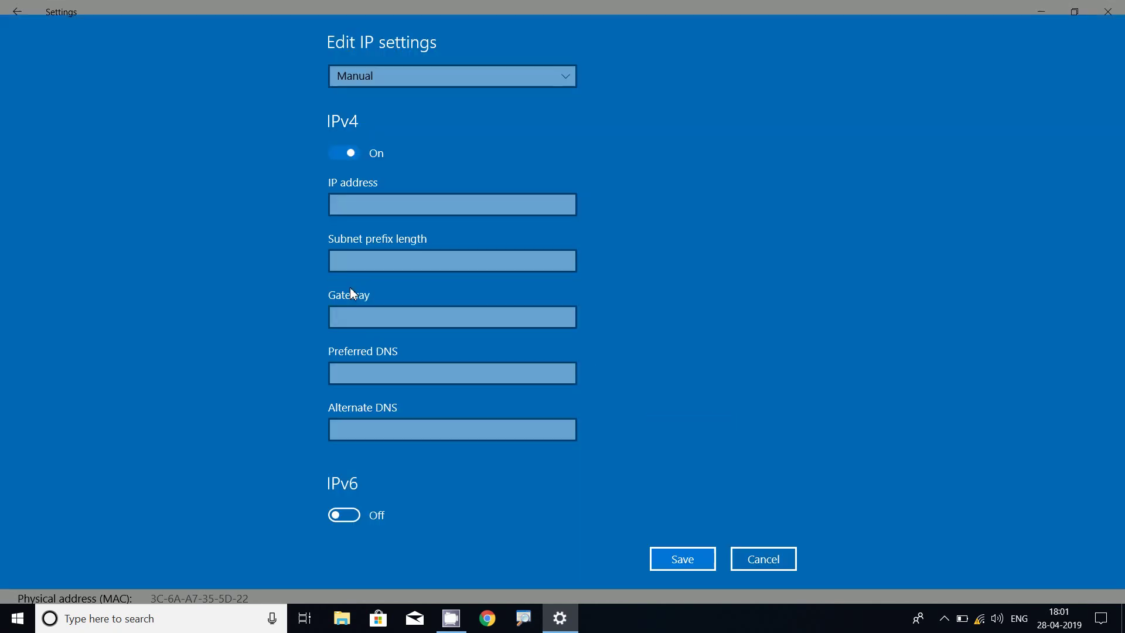
pyautogui.click(363, 205)
pyautogui.click(363, 259)
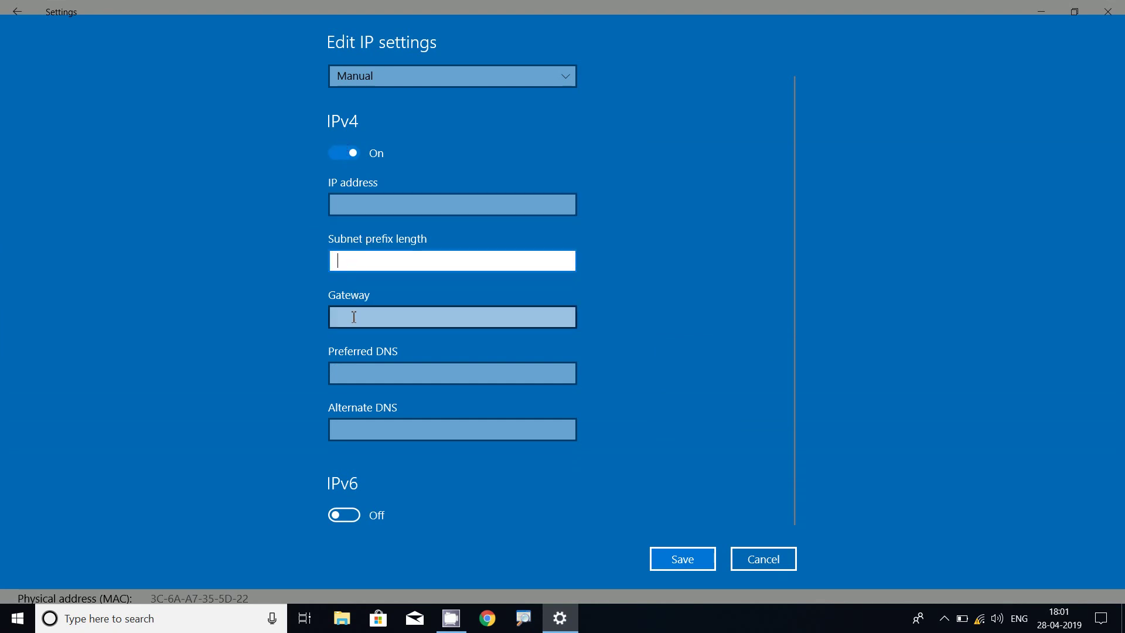
pyautogui.click(356, 317)
pyautogui.click(359, 373)
pyautogui.click(360, 429)
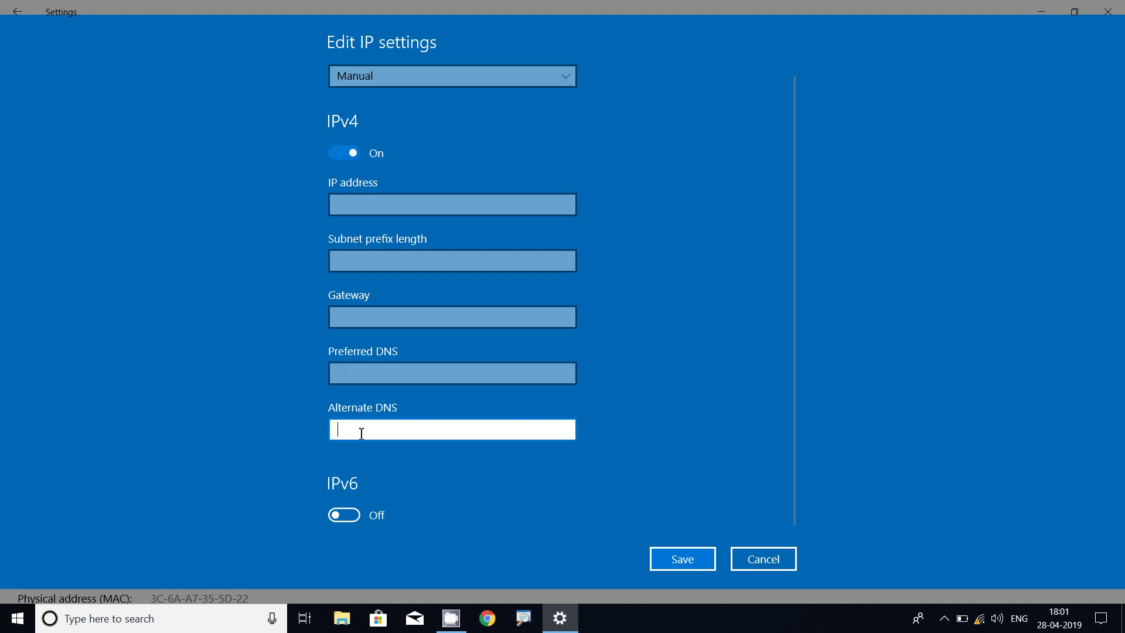
pyautogui.click(761, 559)
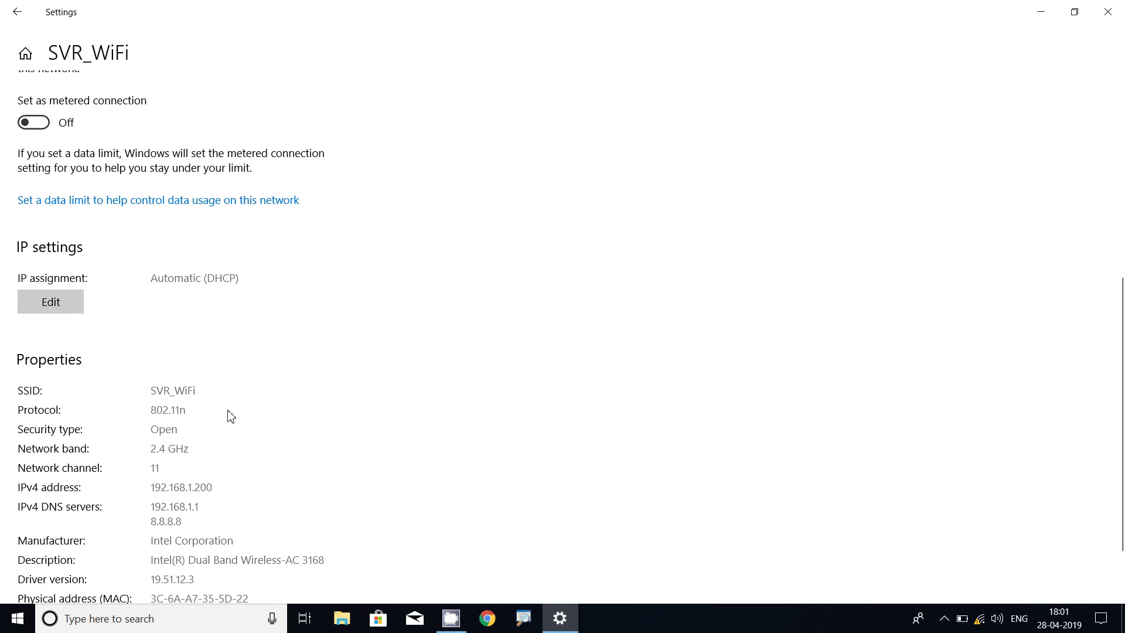
# Step: Review the SVR_WiFi properties and go back through the Wi-Fi page to the Network & Internet Status page
pyautogui.scroll(-2, 220, 421)
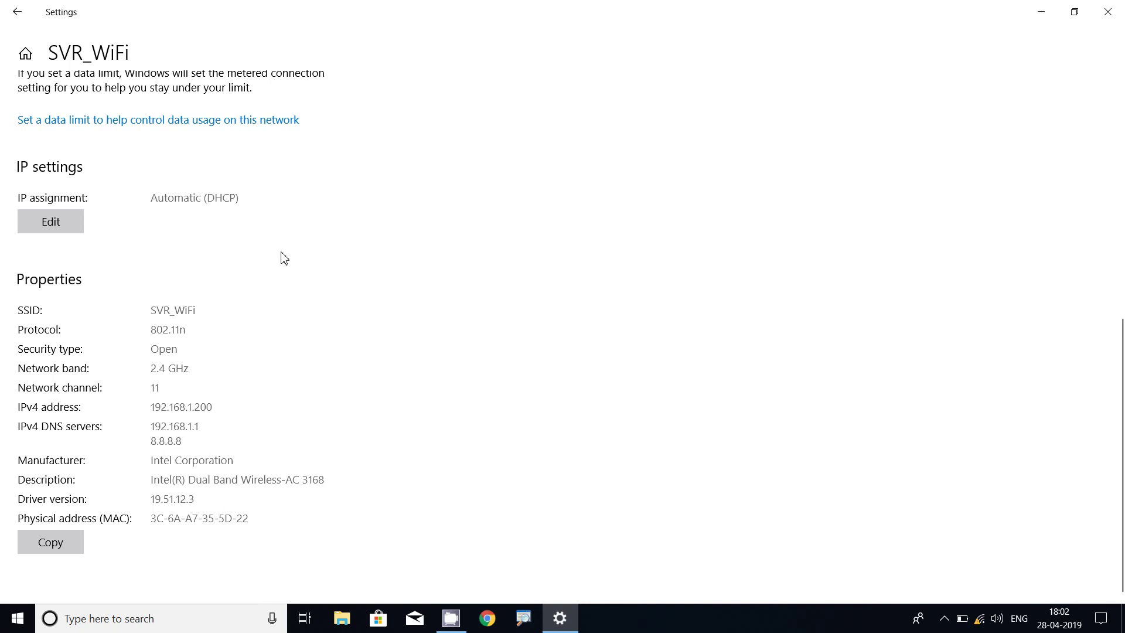
pyautogui.click(18, 12)
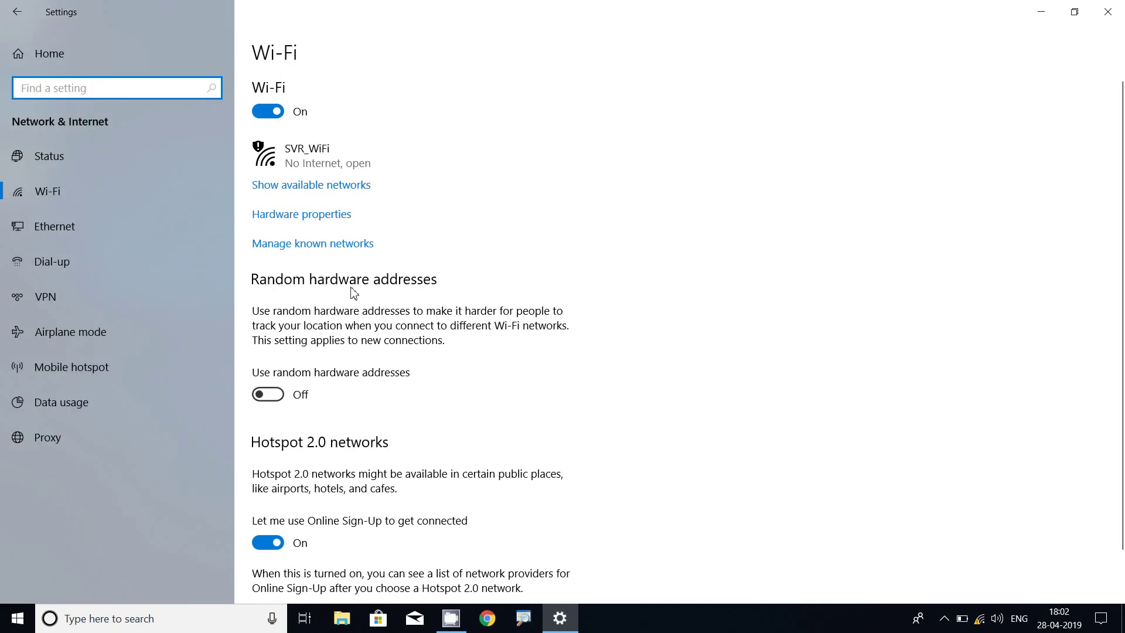
pyautogui.scroll(-2, 300, 317)
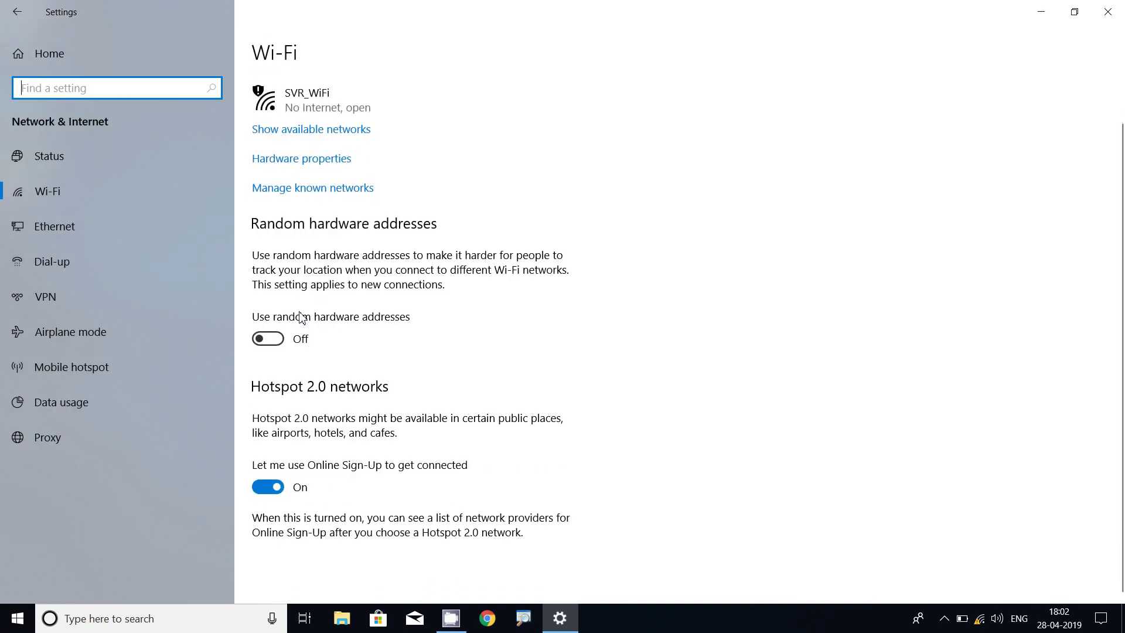
pyautogui.scroll(2, 302, 317)
pyautogui.click(61, 150)
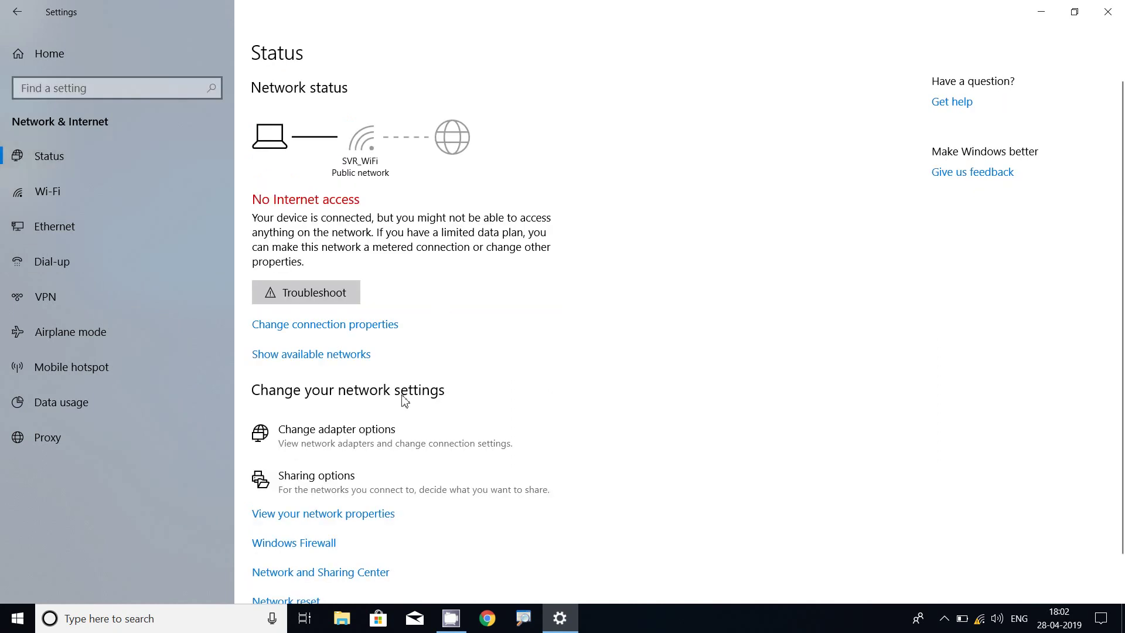
# Step: Open the adapter settings through the Network and Sharing Center and display the Network Connections window's menu bar
pyautogui.scroll(-2, 404, 400)
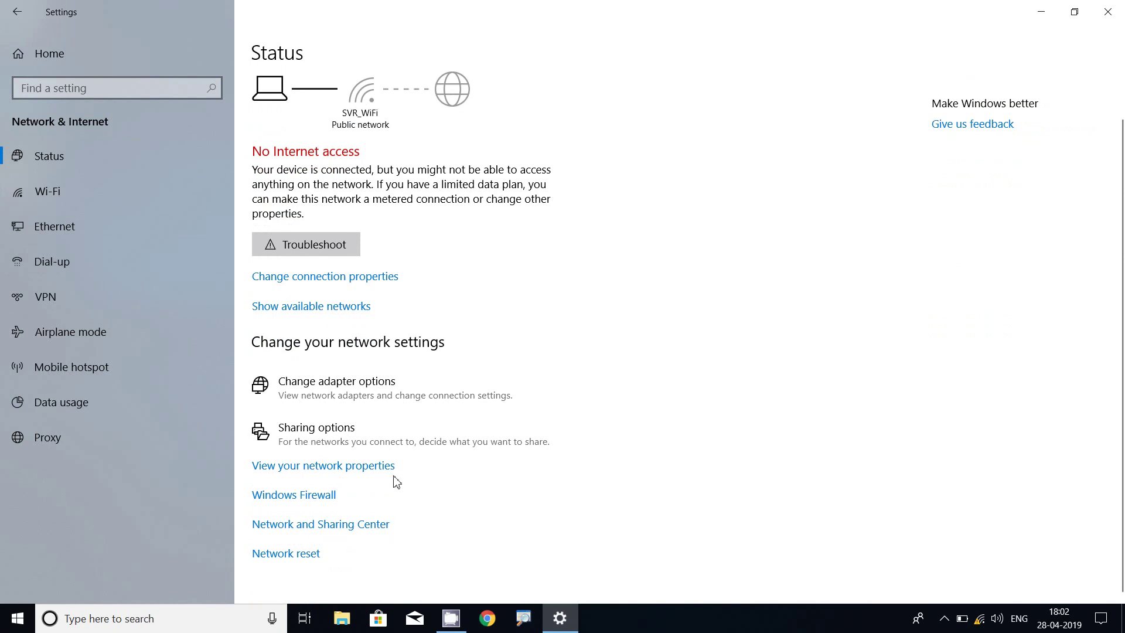
pyautogui.click(340, 533)
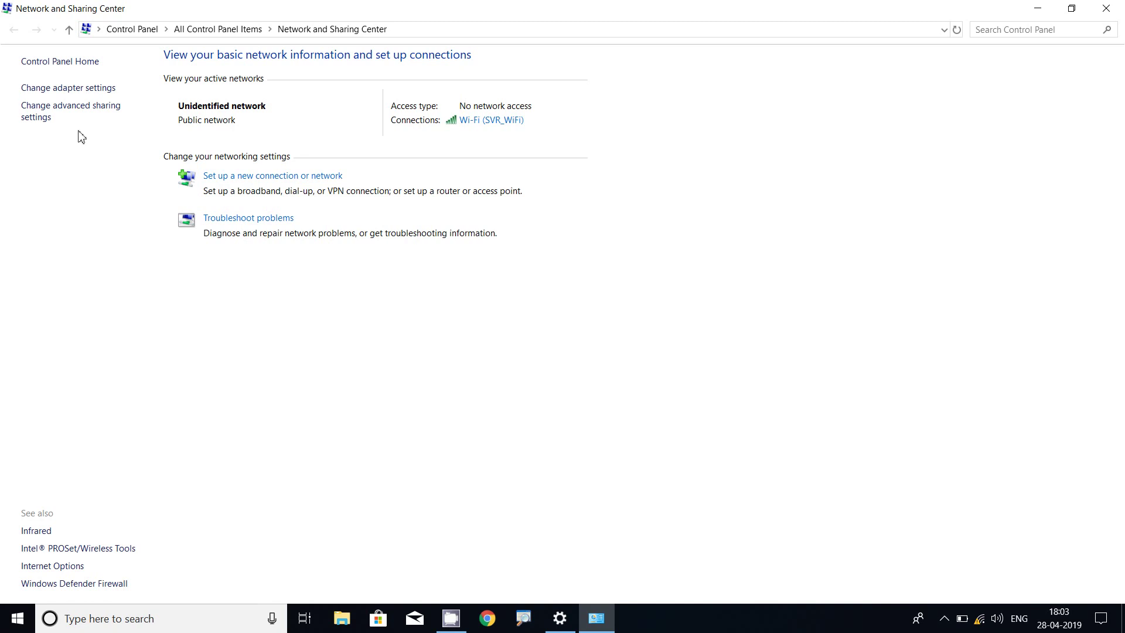
pyautogui.click(80, 91)
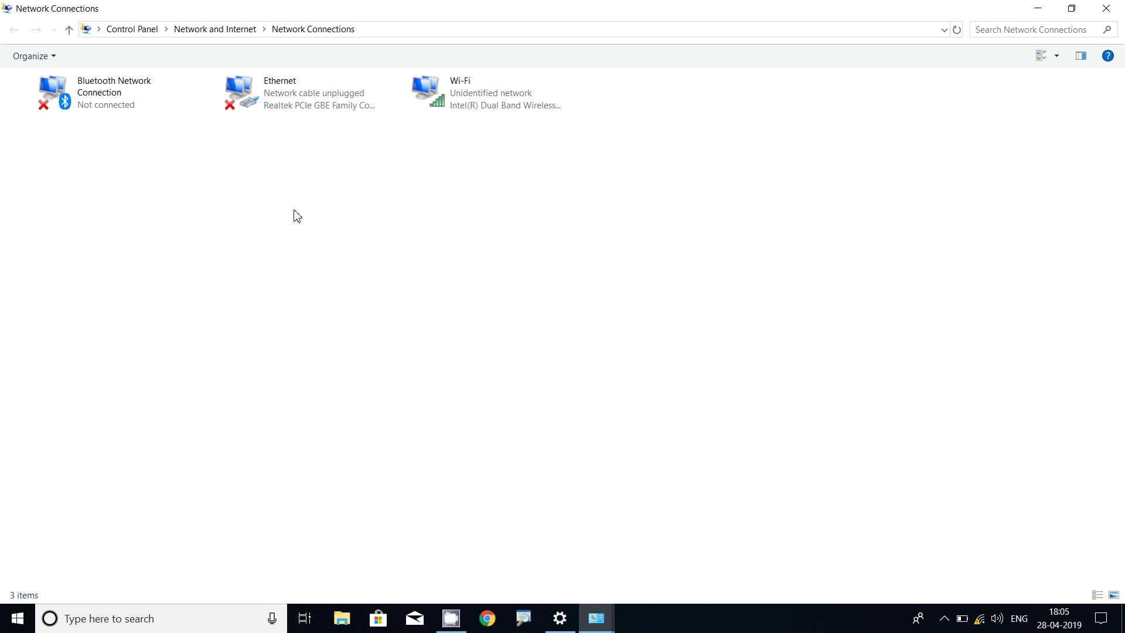
pyautogui.press('alt')
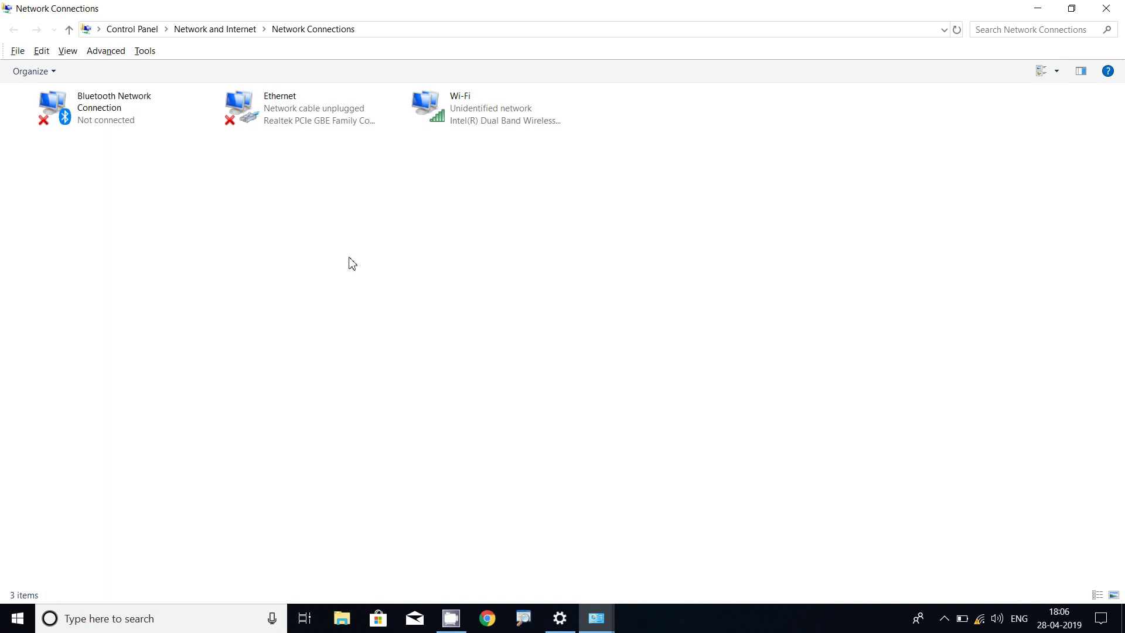